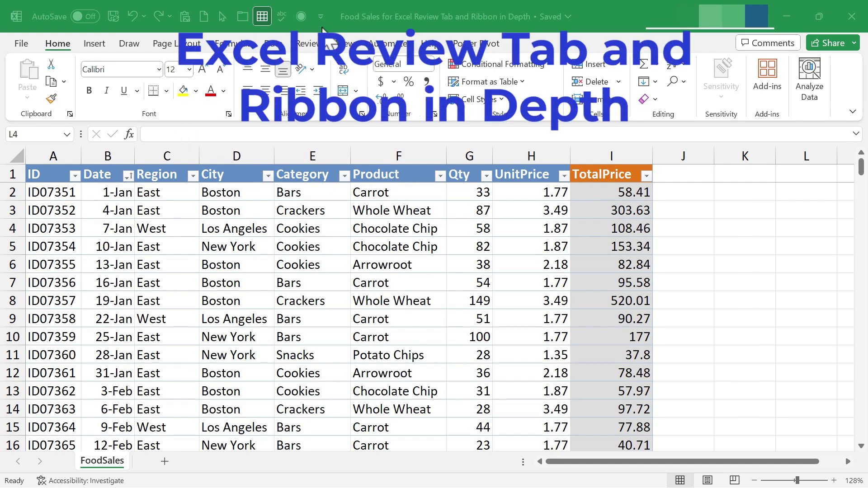
Switch the ribbon to the Review tab to show its proofing, comment and protection commands.
click(310, 44)
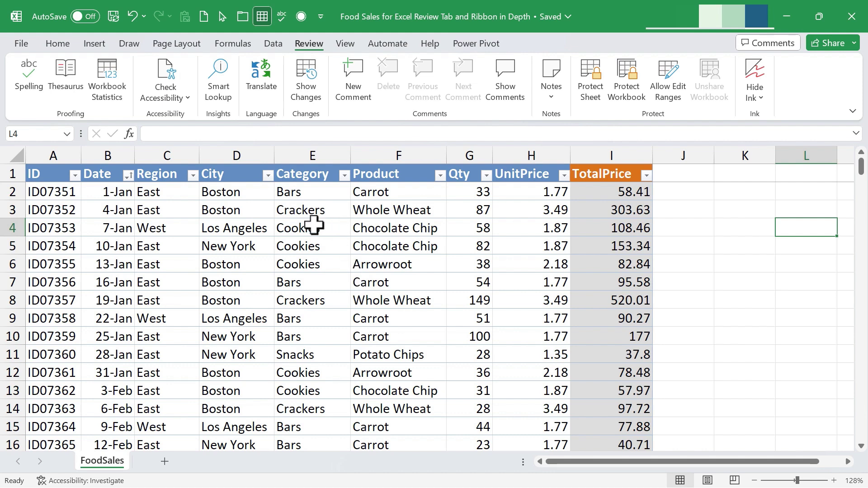
Spell-check the sheet from the top, correcting UnitPrice to Unit Price and TotalPrice to Total Price.
key(Left)
key(Left)
key(Down)
key(Down)
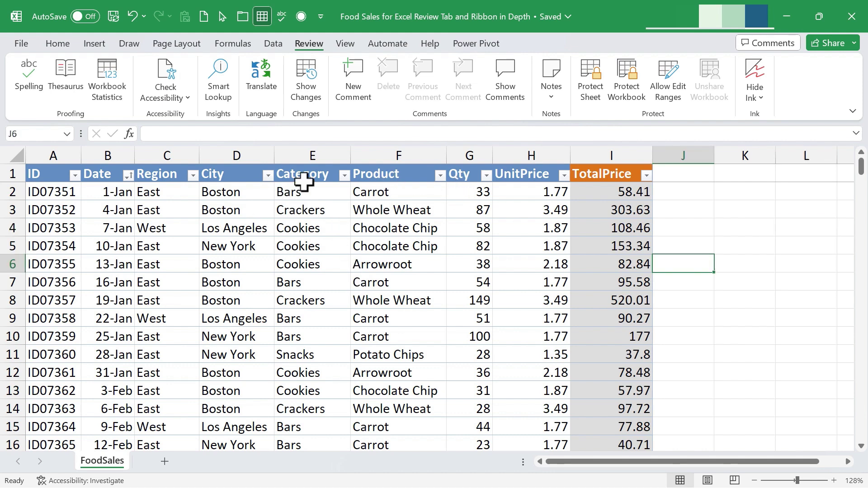
click(210, 228)
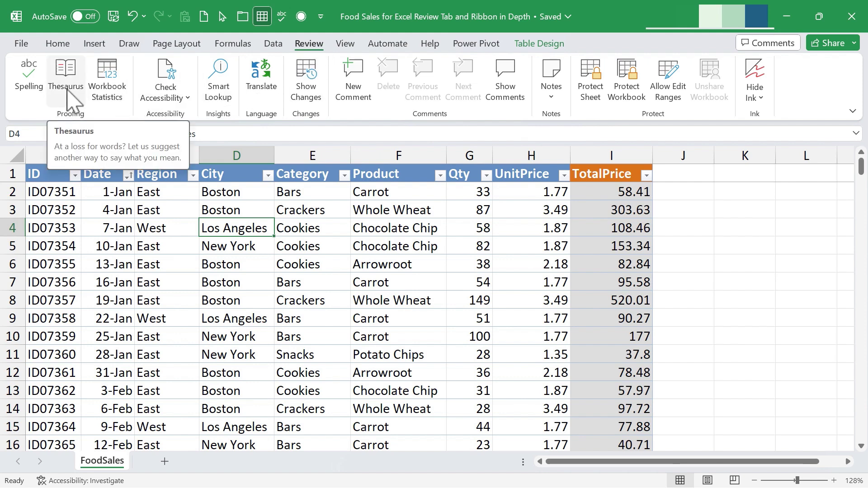
click(29, 81)
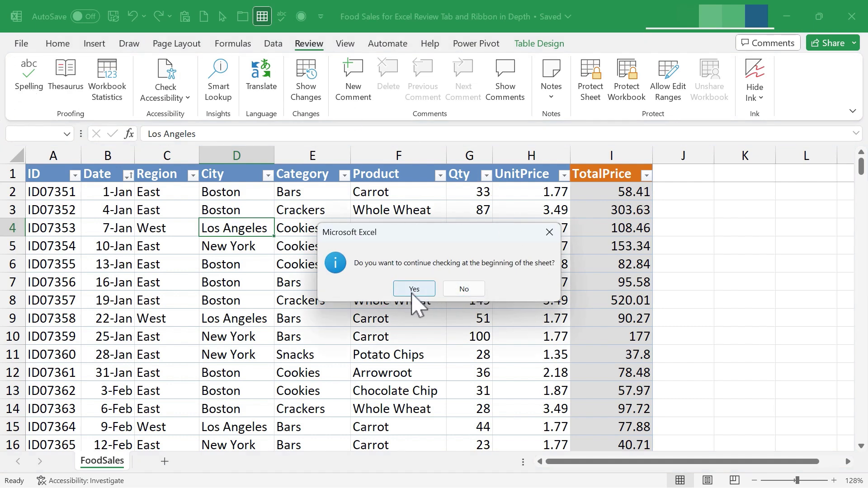
click(415, 290)
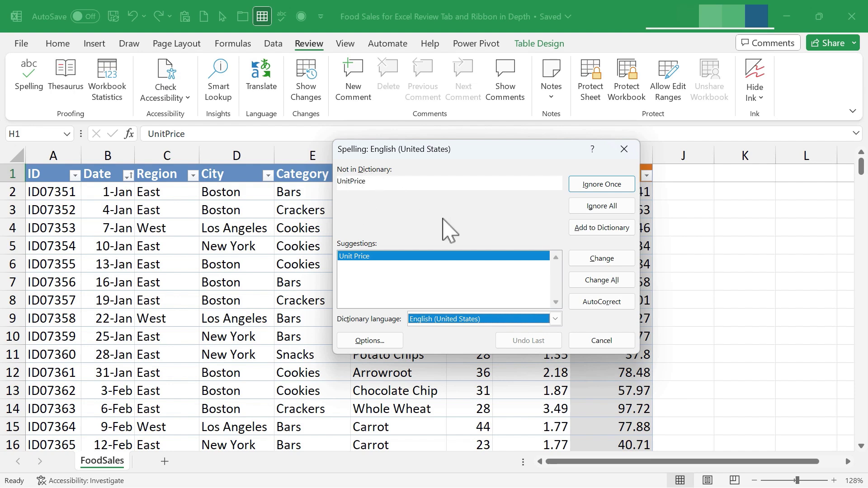
click(605, 261)
click(603, 261)
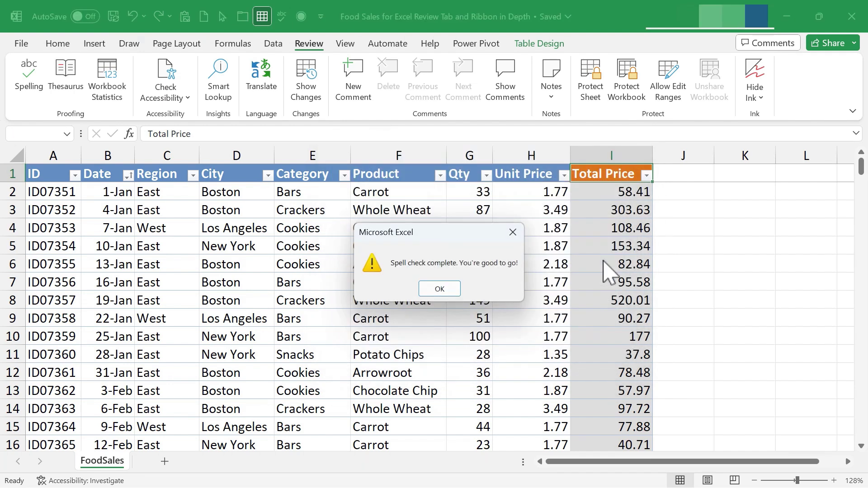
click(439, 289)
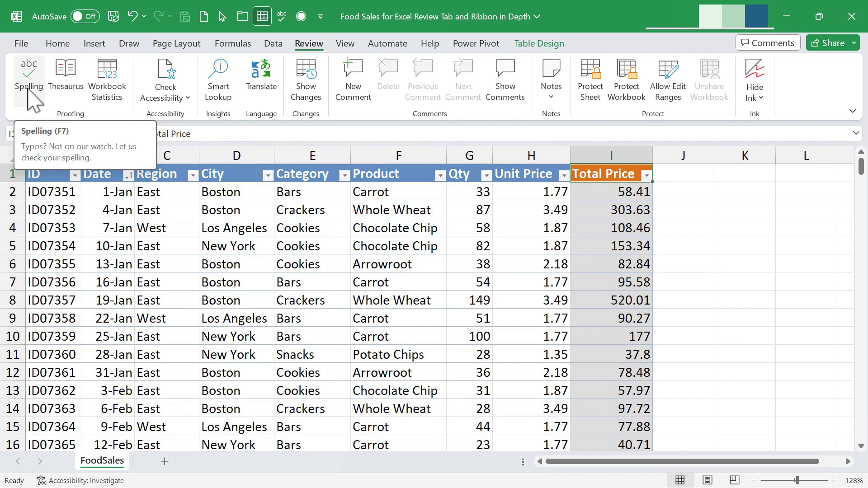
click(28, 90)
Replace the misspelled category sadf with sad, then undo to restore the E9 entry.
click(412, 289)
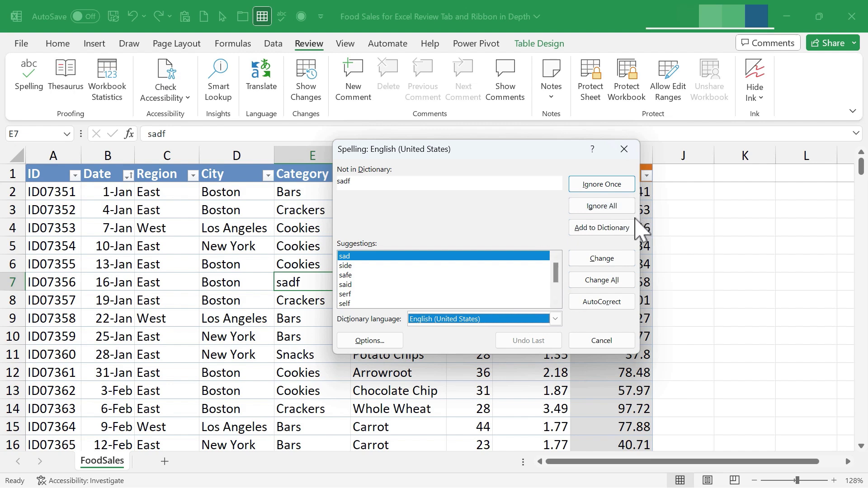
click(608, 306)
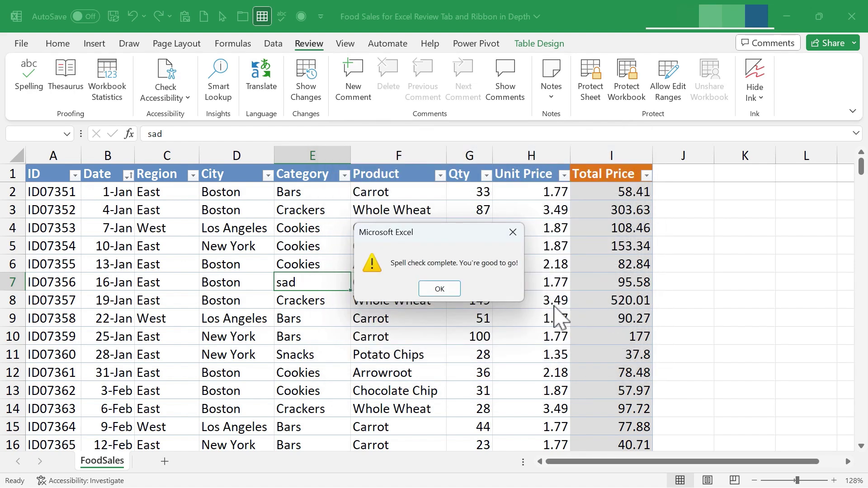
click(440, 290)
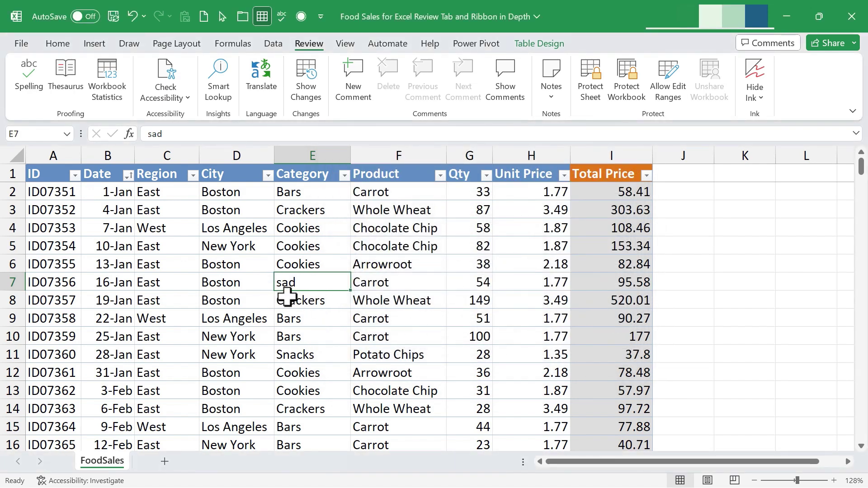
key(ctrl+z)
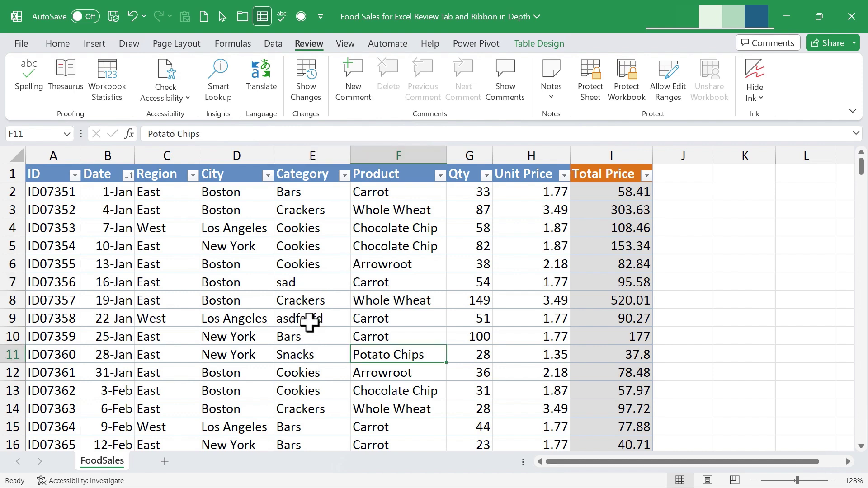
click(312, 322)
click(32, 79)
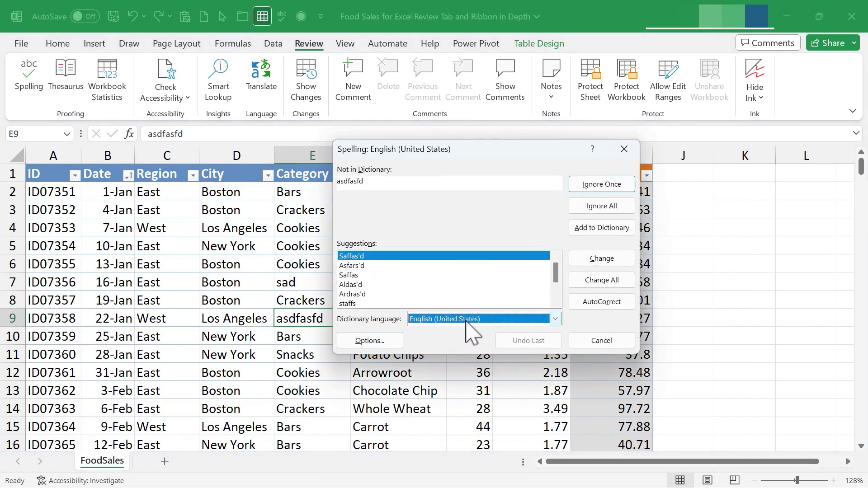
click(492, 320)
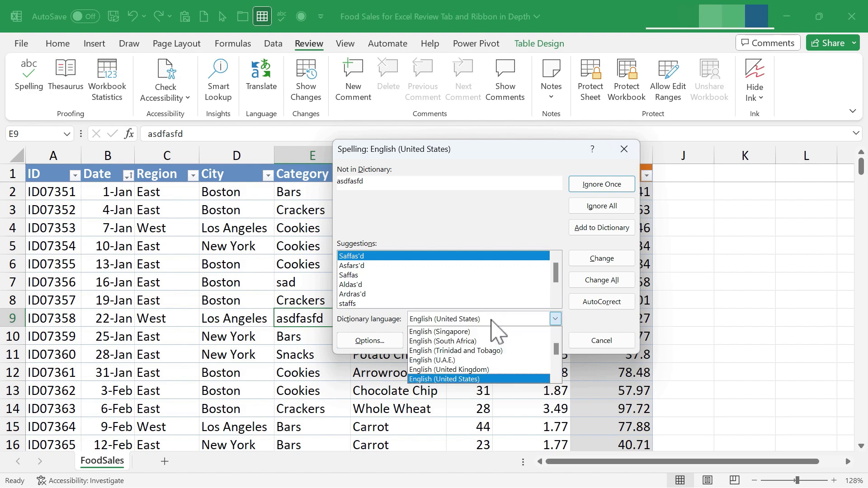
click(492, 320)
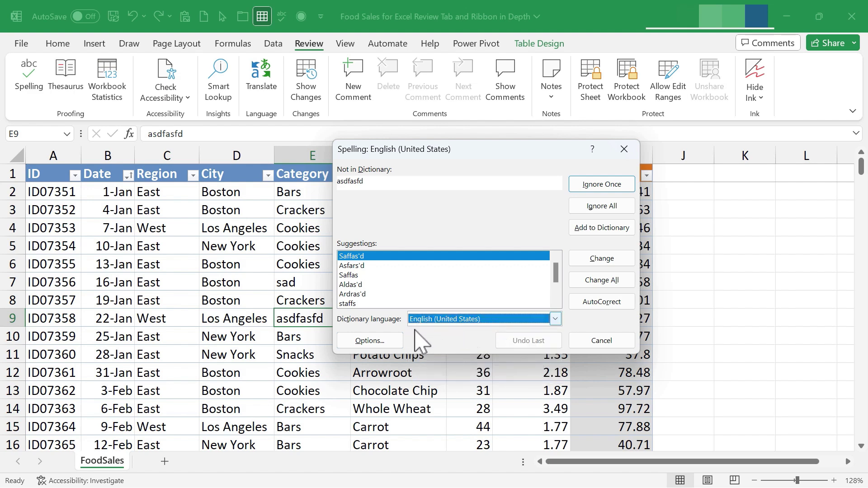
click(373, 342)
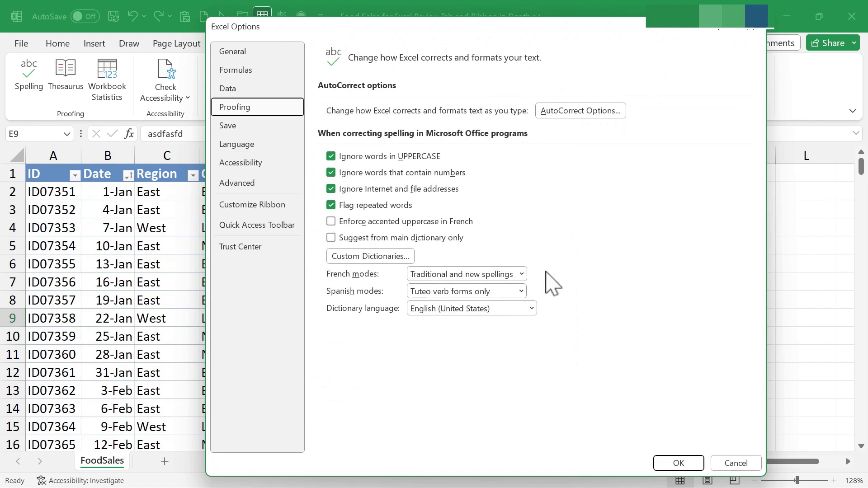
click(737, 466)
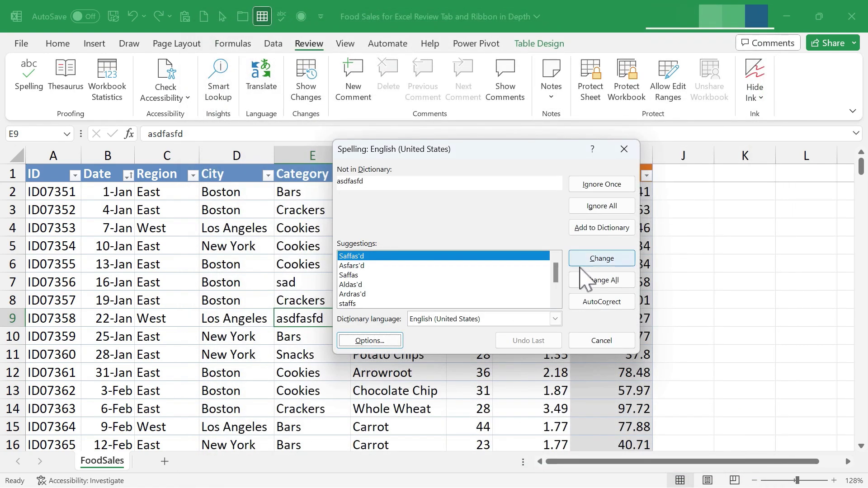
click(614, 342)
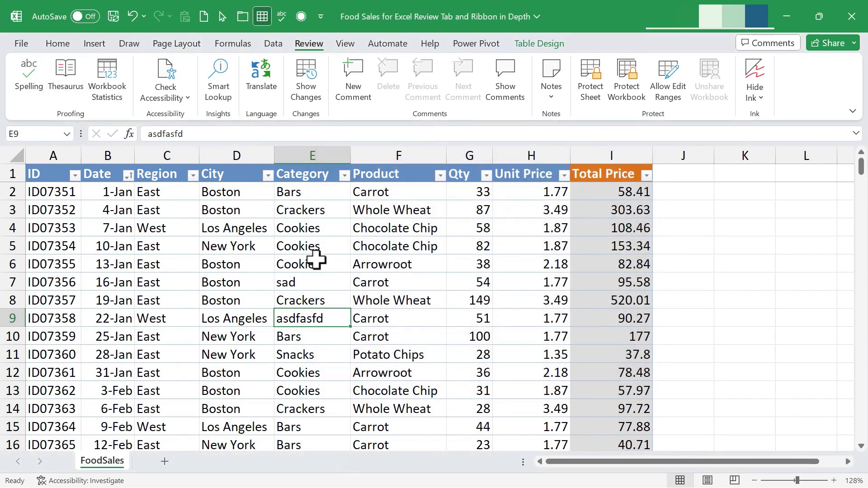
click(330, 230)
click(302, 192)
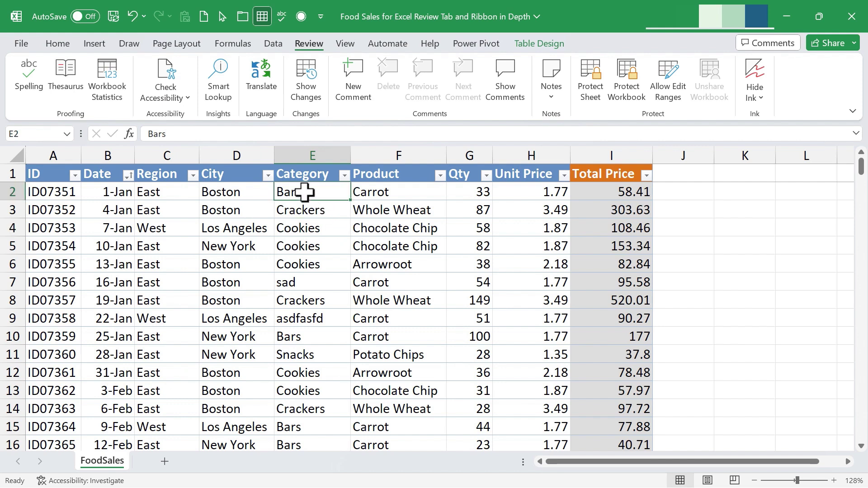
click(66, 72)
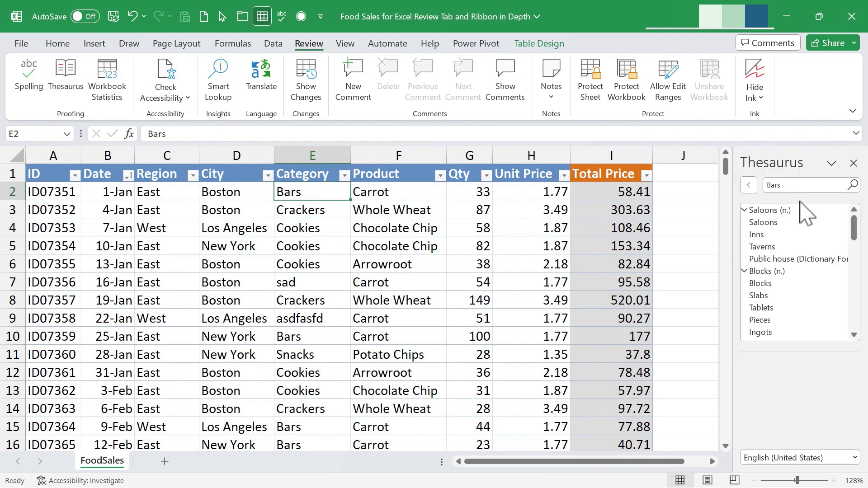
mouse_move(827, 222)
mouse_move(852, 240)
mouse_down()
mouse_move(853, 253)
mouse_move(854, 235)
mouse_up()
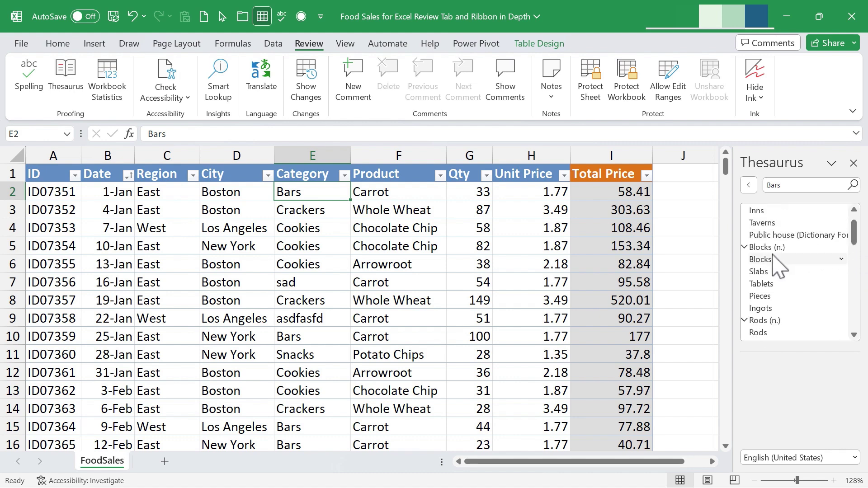
scroll(775, 321, down, 2)
scroll(771, 312, down, 2)
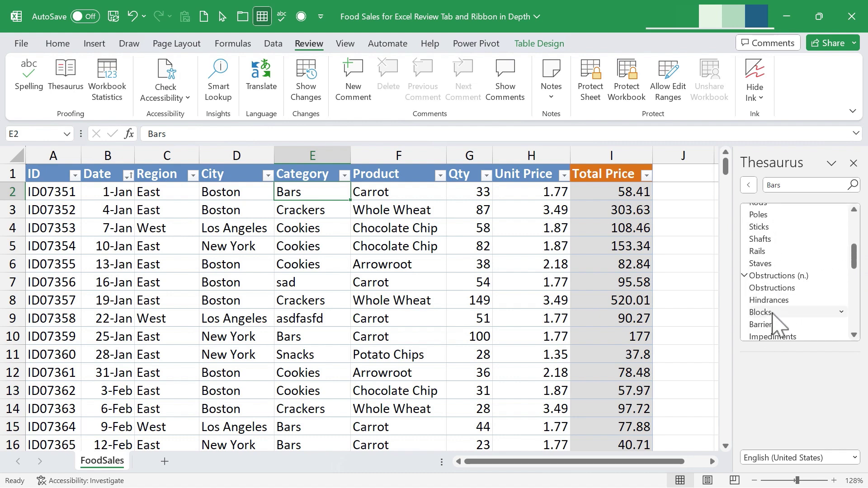
scroll(774, 308, down, 2)
scroll(776, 312, down, 5)
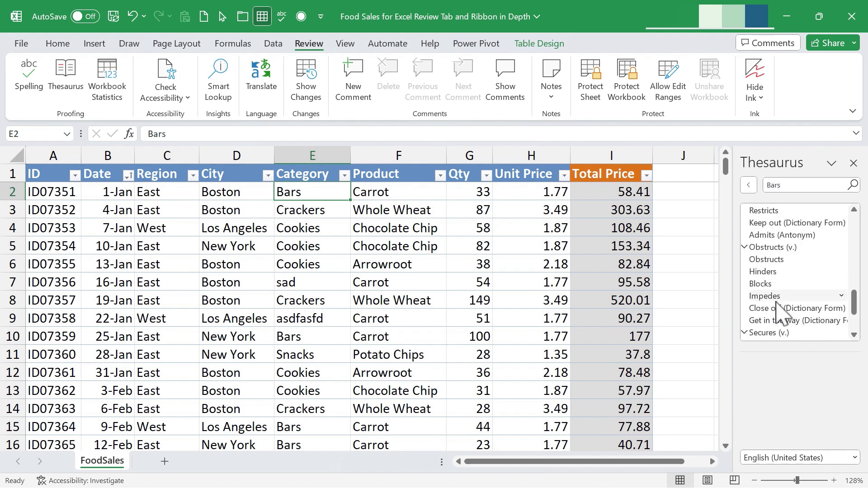
drag(858, 334, 856, 285)
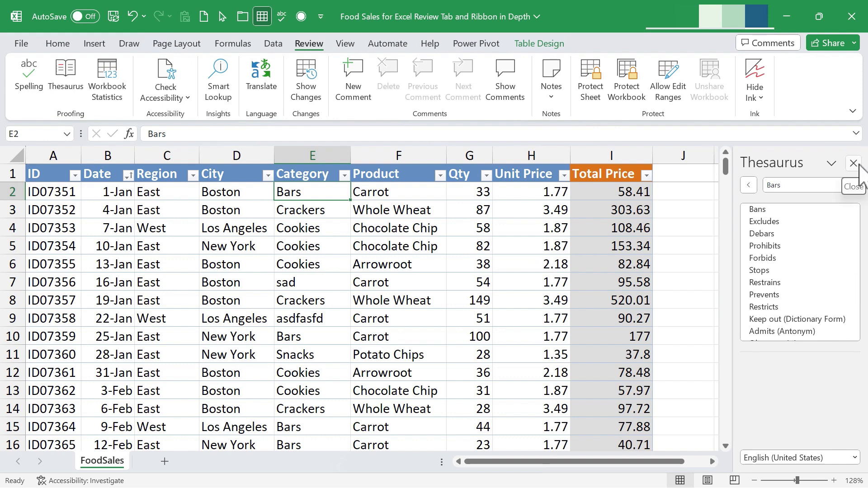
click(854, 163)
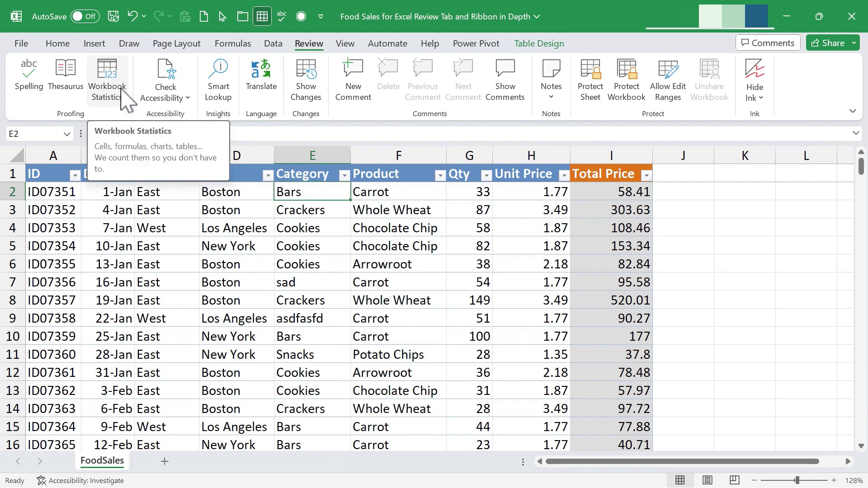
click(365, 221)
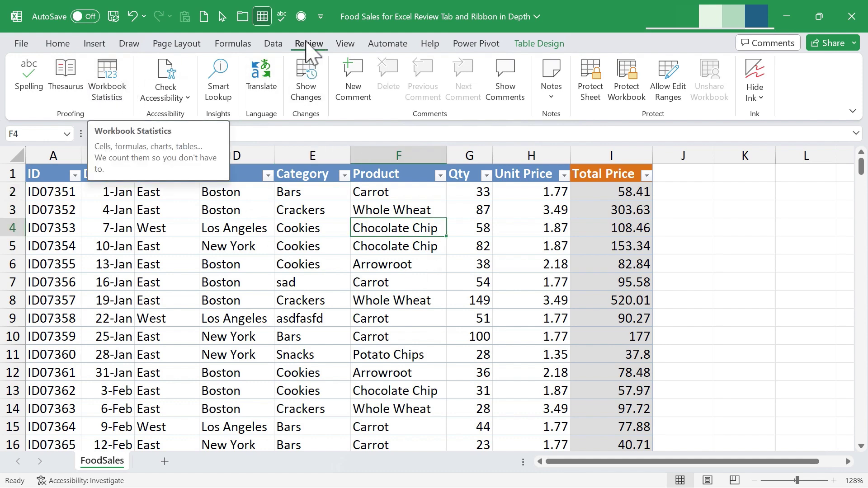
click(109, 87)
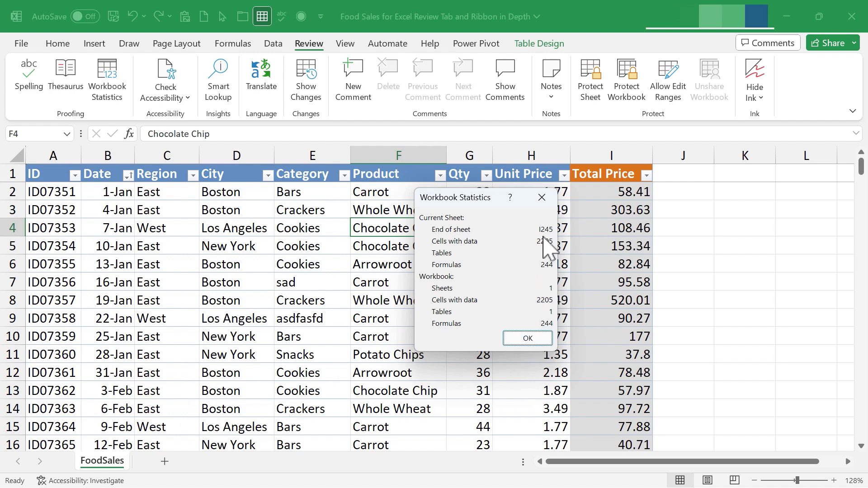
click(528, 339)
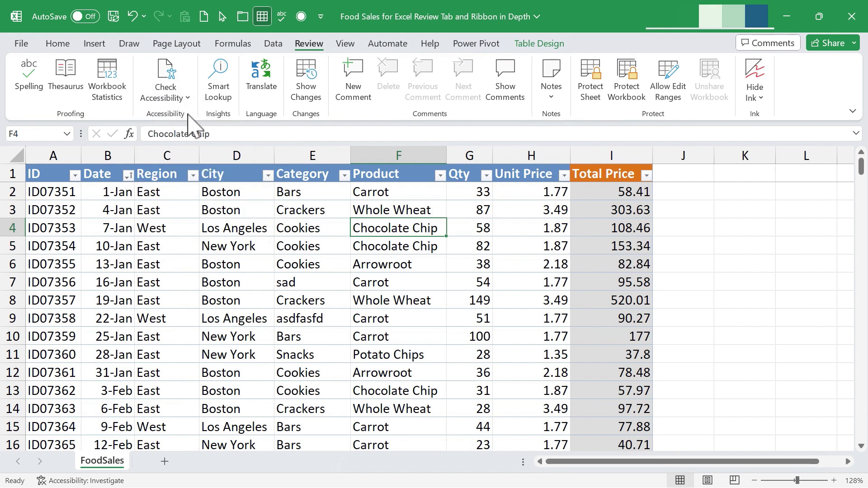
Run the accessibility check and restyle the Sales_Data table with a purple Medium table style.
click(172, 95)
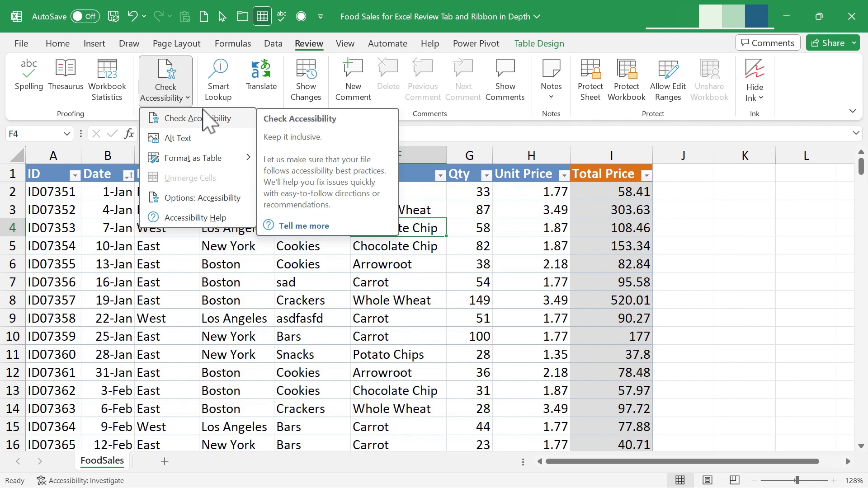
click(172, 96)
key(Escape)
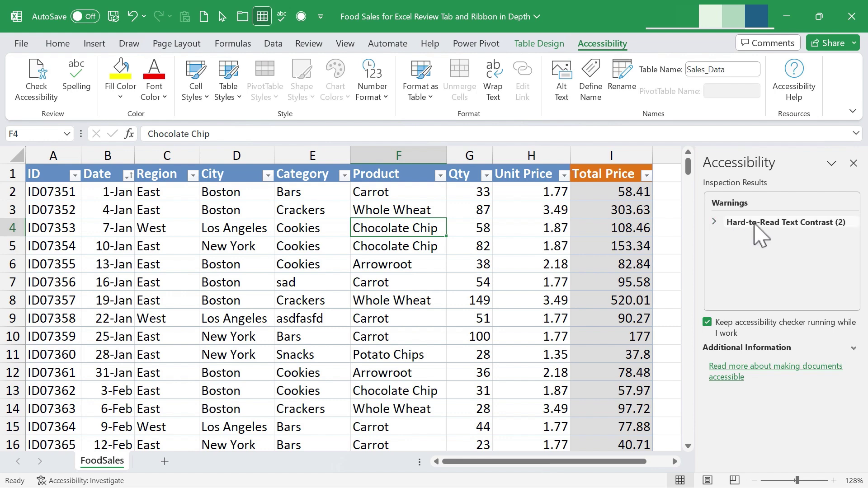
click(719, 224)
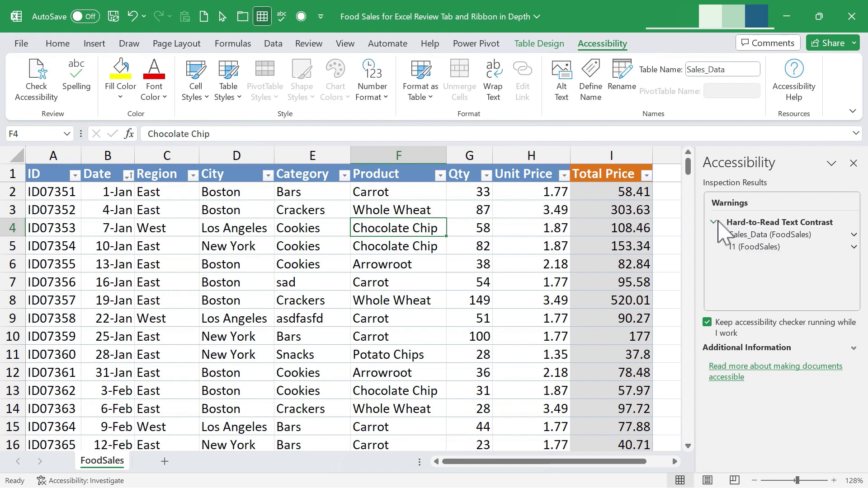
click(751, 234)
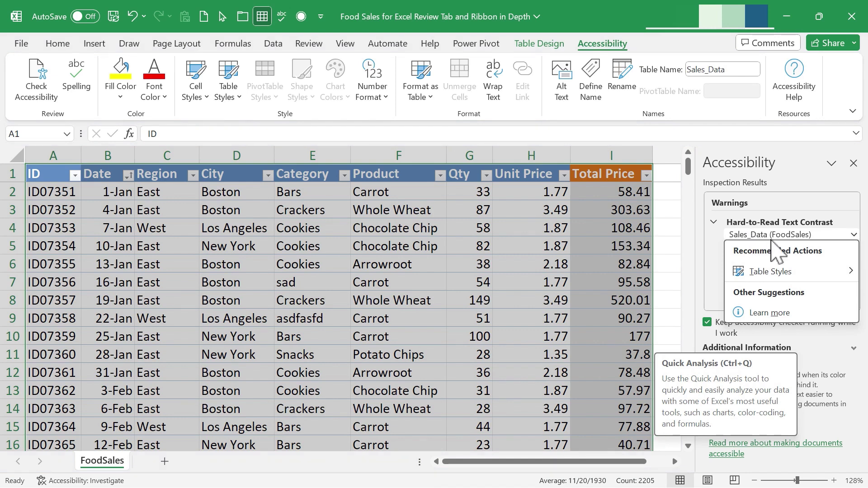
click(781, 273)
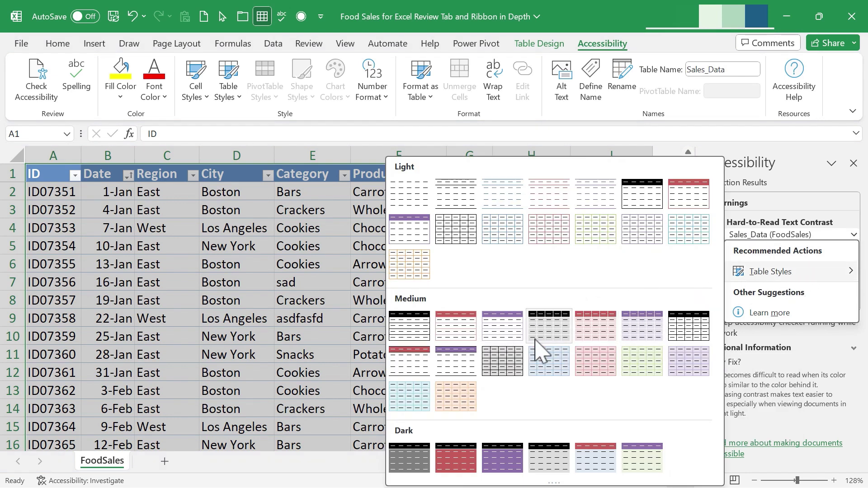
click(500, 326)
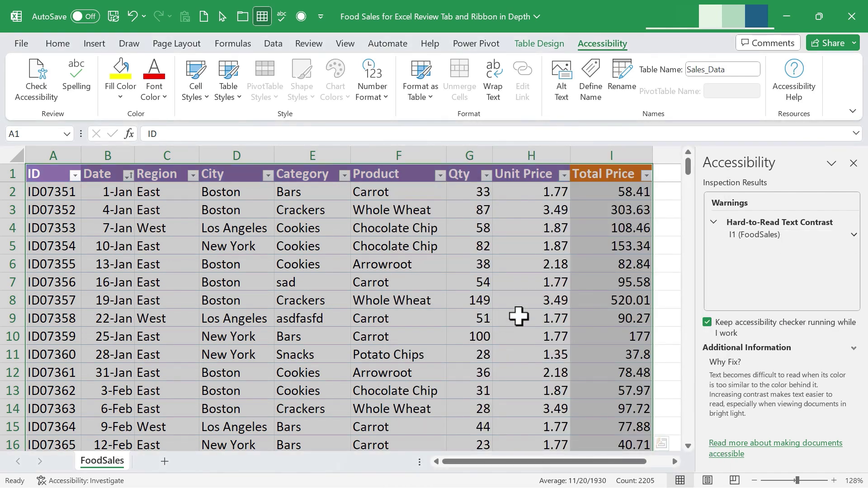
Give the Total Price header in I1 red text on a yellow fill and close the checker.
click(774, 239)
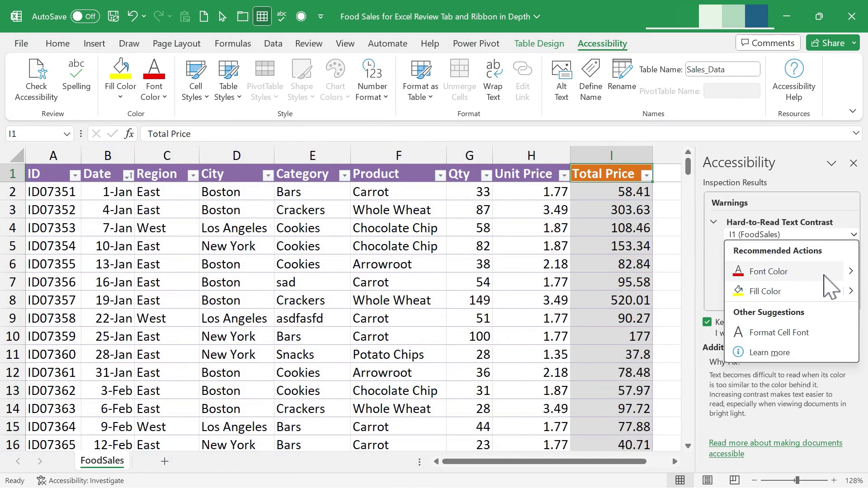
click(824, 274)
click(809, 236)
click(770, 272)
click(779, 236)
click(786, 260)
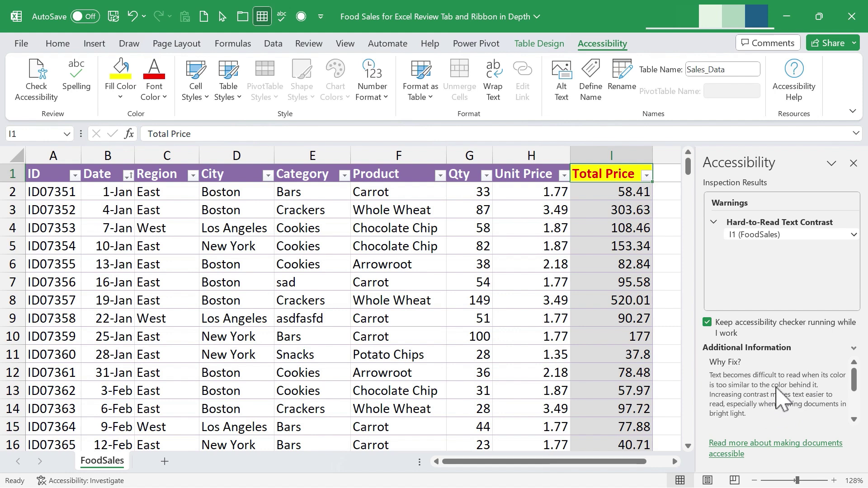
click(854, 163)
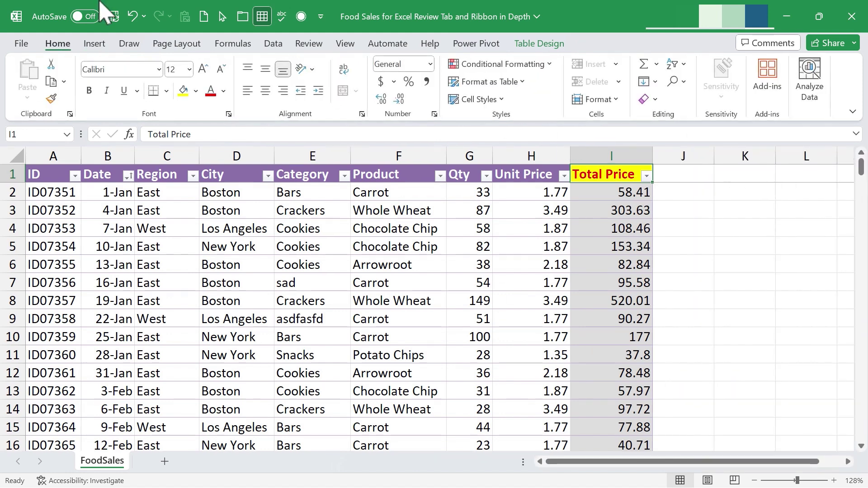
From the Insert tab's Illustrations menu, choose to insert a picture.
click(310, 43)
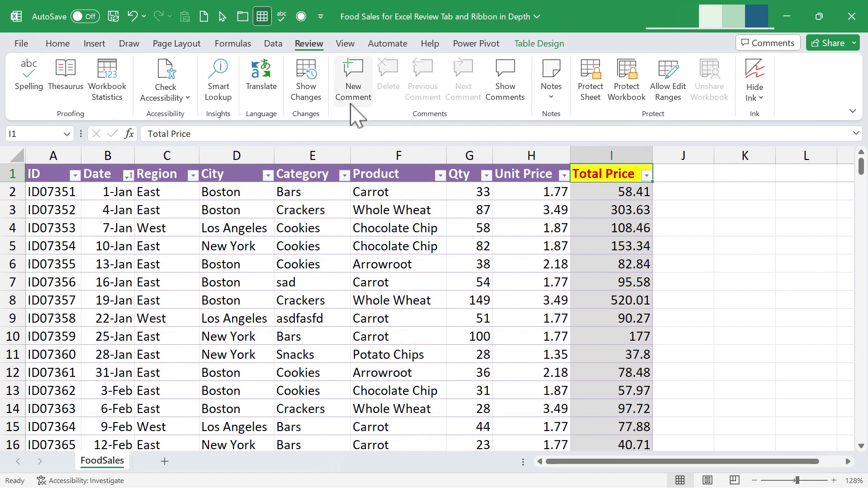
click(187, 99)
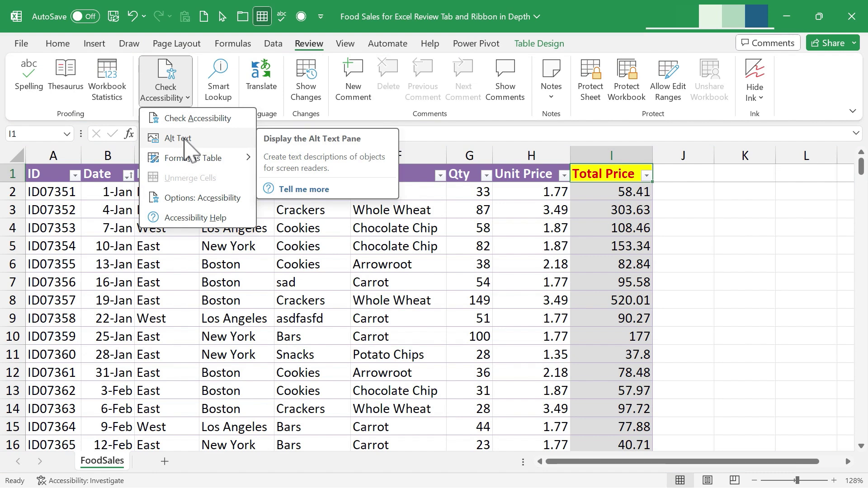
click(500, 287)
click(95, 45)
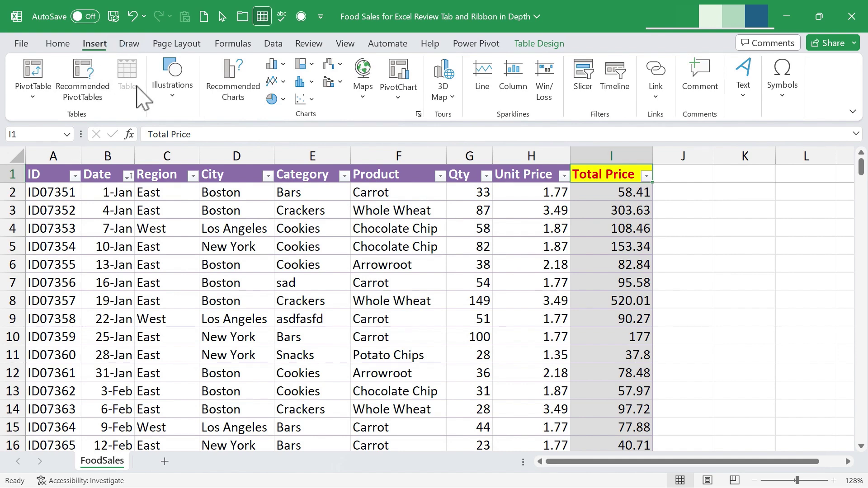
click(177, 95)
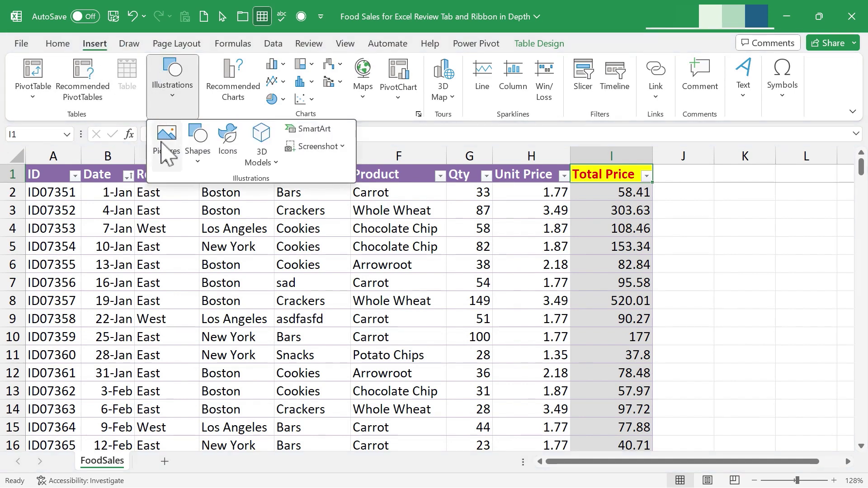
click(166, 158)
Insert an online 'beach ball' picture and place it right of the Total Price column.
click(204, 244)
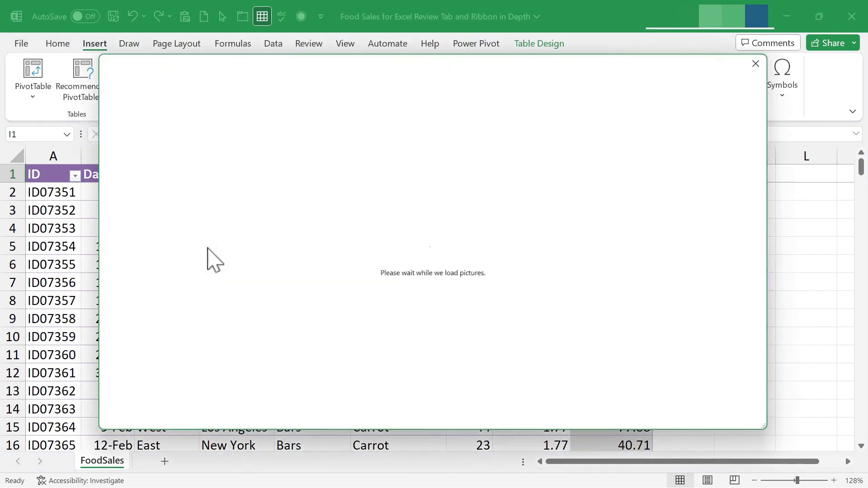
click(161, 124)
text(beach ball)
key(Return)
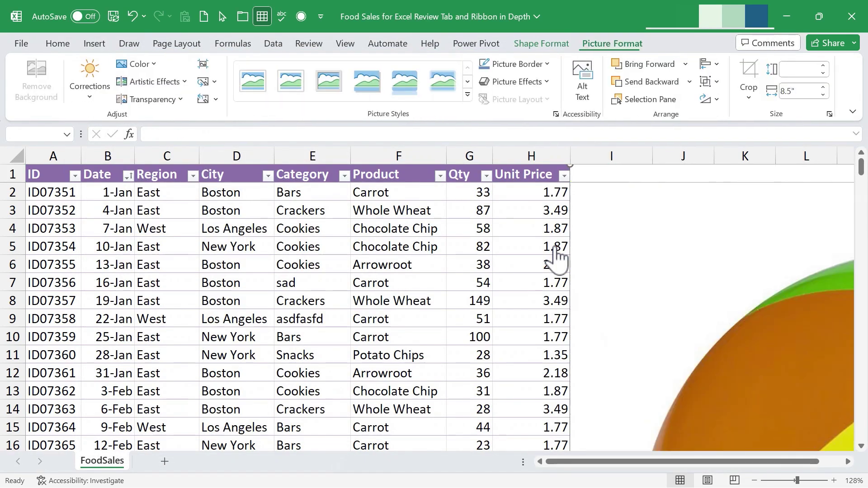
drag(640, 213, 580, 421)
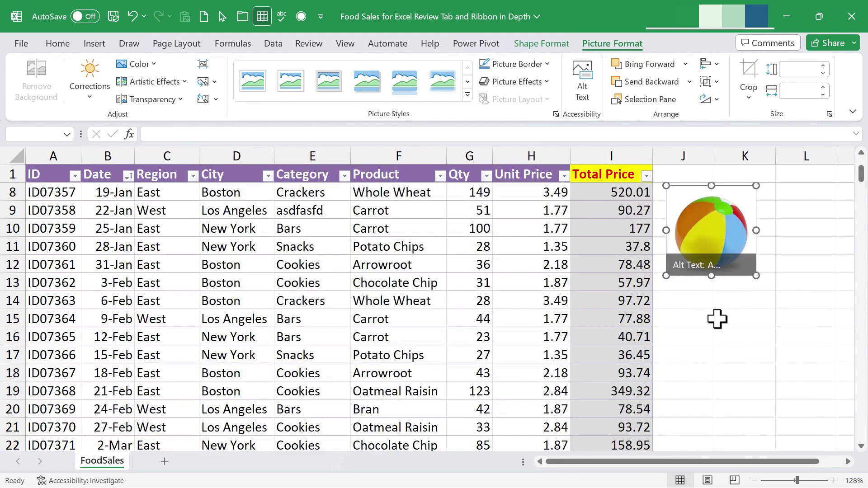
click(717, 317)
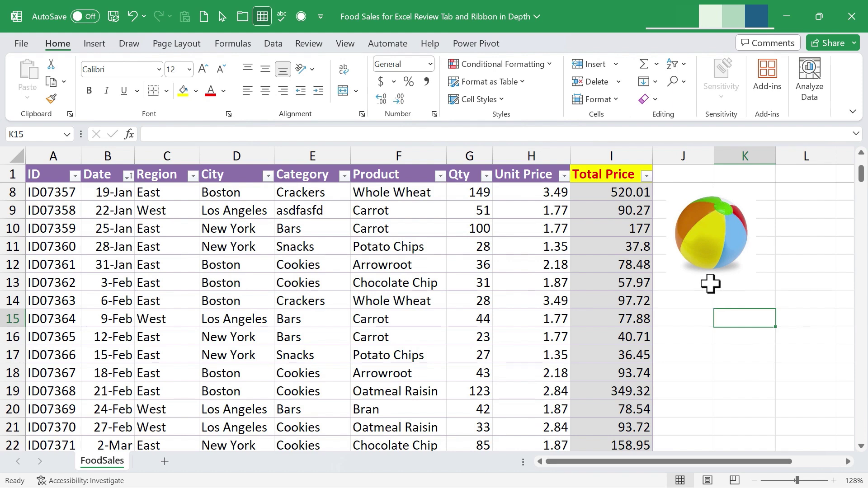
click(731, 243)
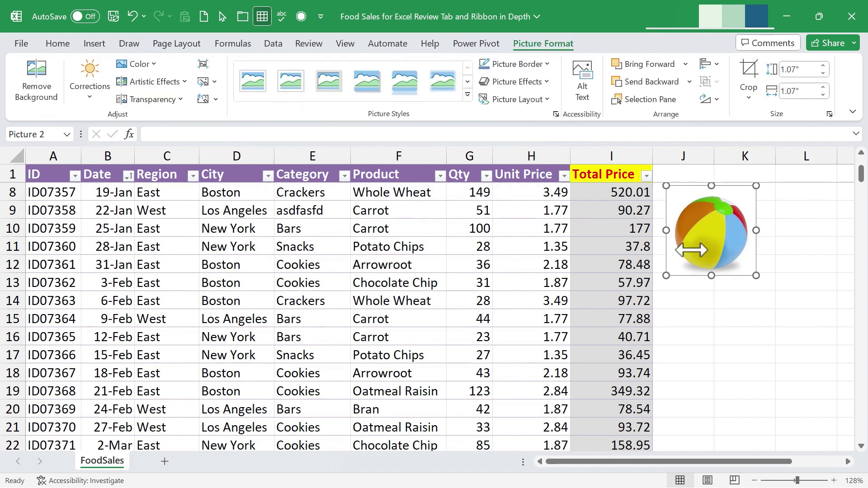
Append '. The ball is sitting on the spreadsheet data.' to the beach-ball picture's alt text.
click(309, 44)
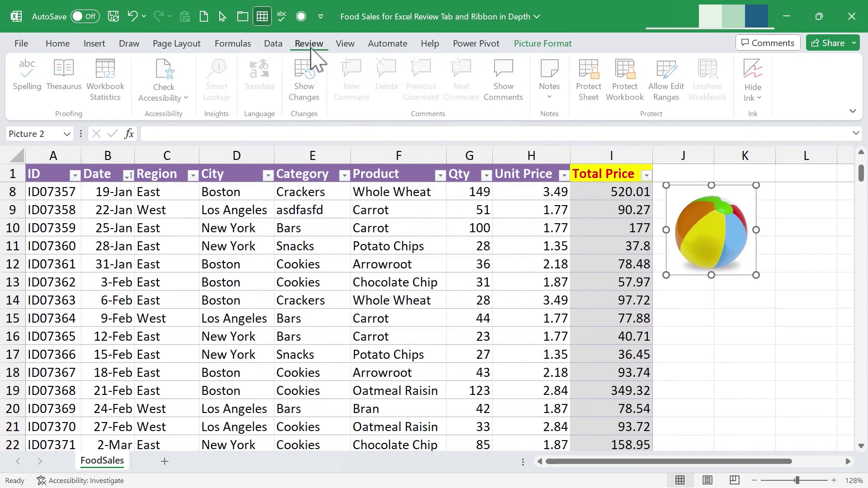
click(171, 105)
click(177, 139)
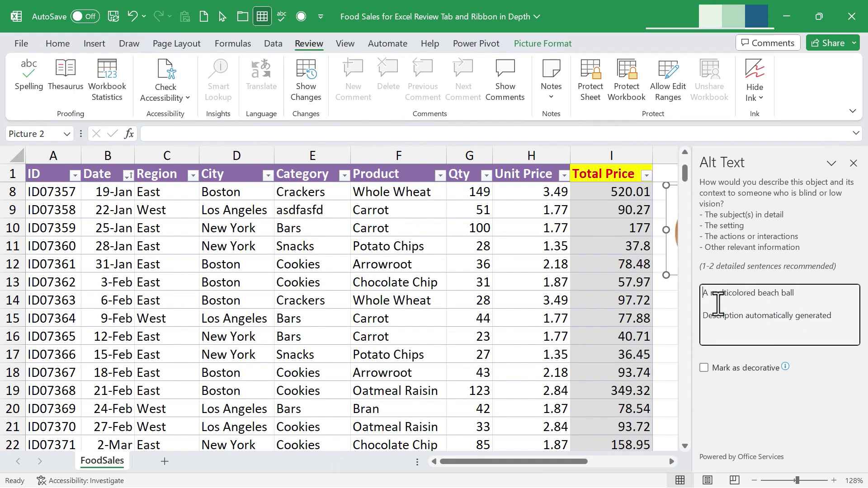
click(806, 295)
text(. The ball is sitting on the spreadsheet data.)
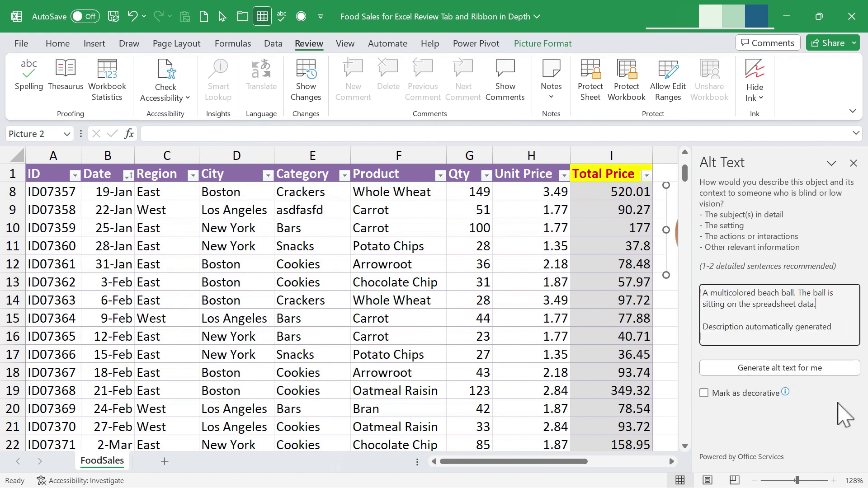
click(854, 163)
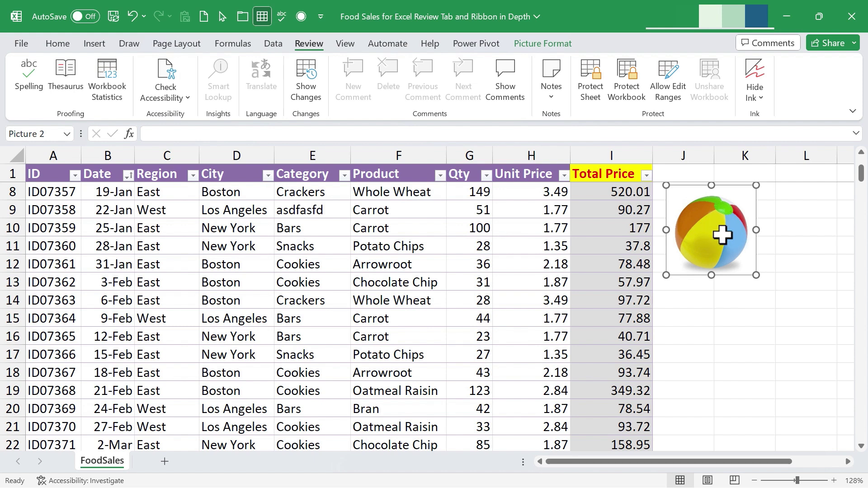
click(180, 95)
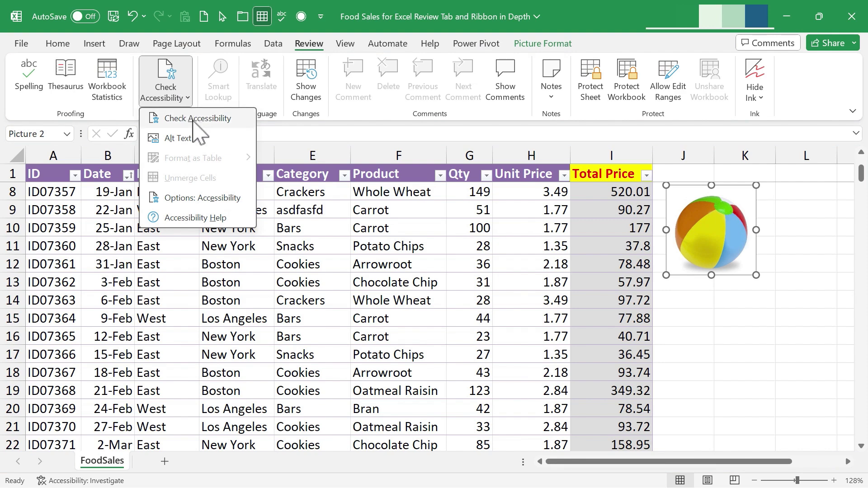
click(204, 199)
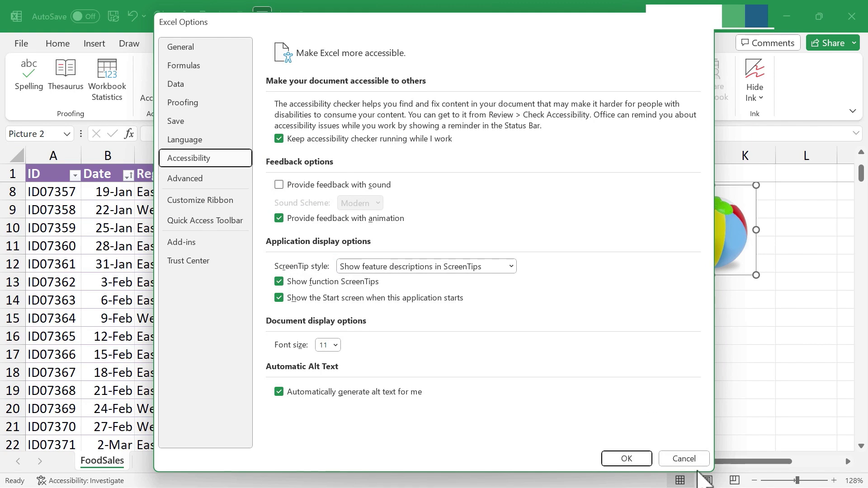
click(684, 458)
click(398, 266)
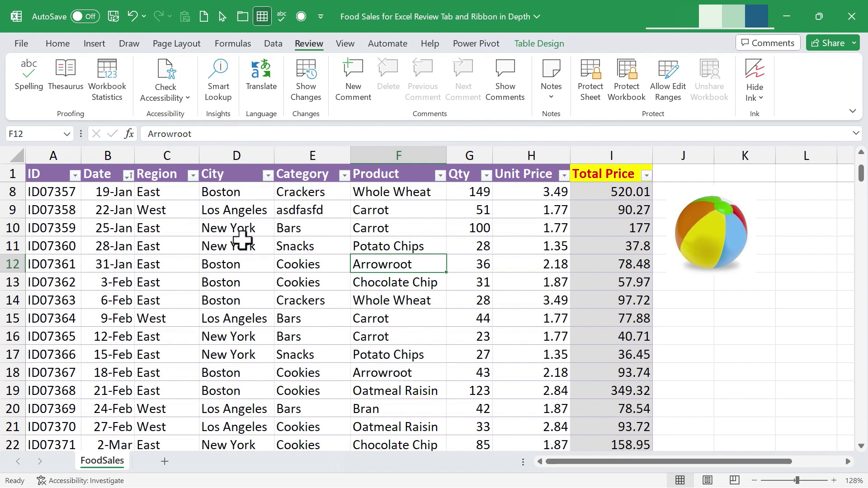
Smart Lookup New York in D10 and link it to the Wikipedia result.
click(211, 228)
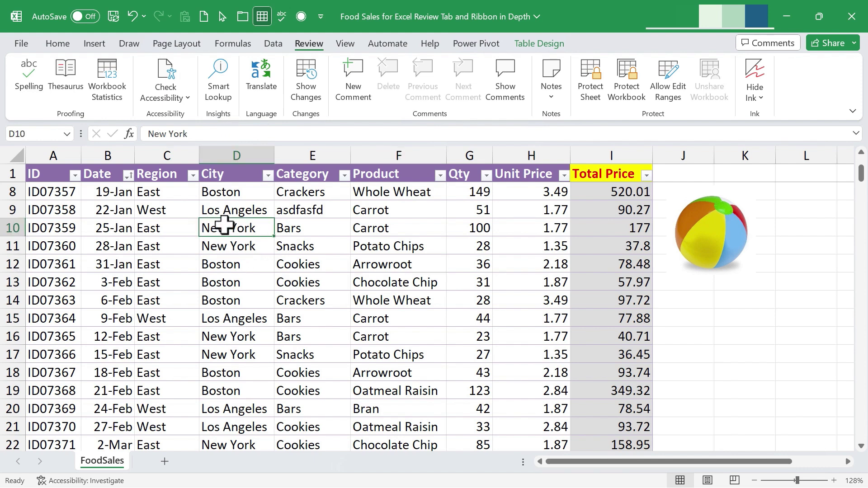
click(220, 90)
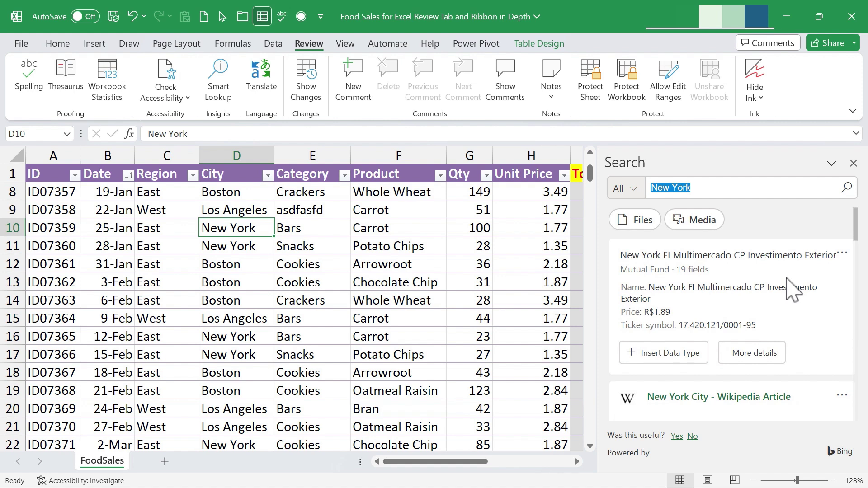
scroll(791, 290, down, 3)
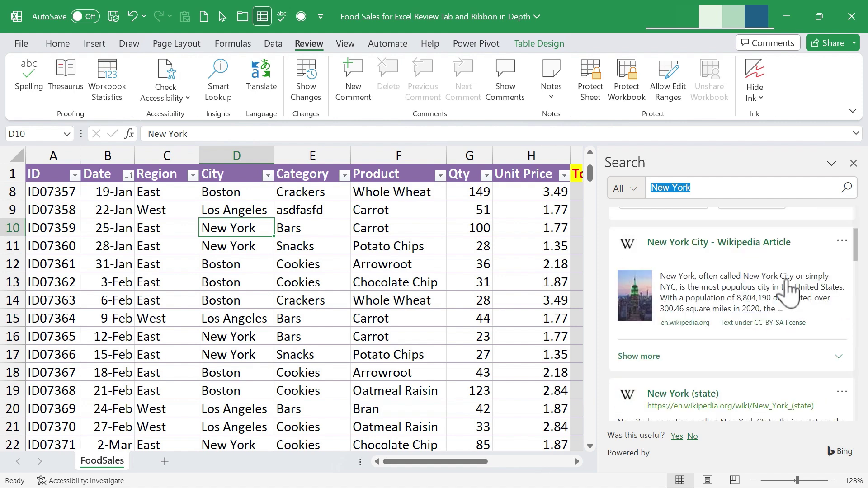
scroll(779, 281, down, 3)
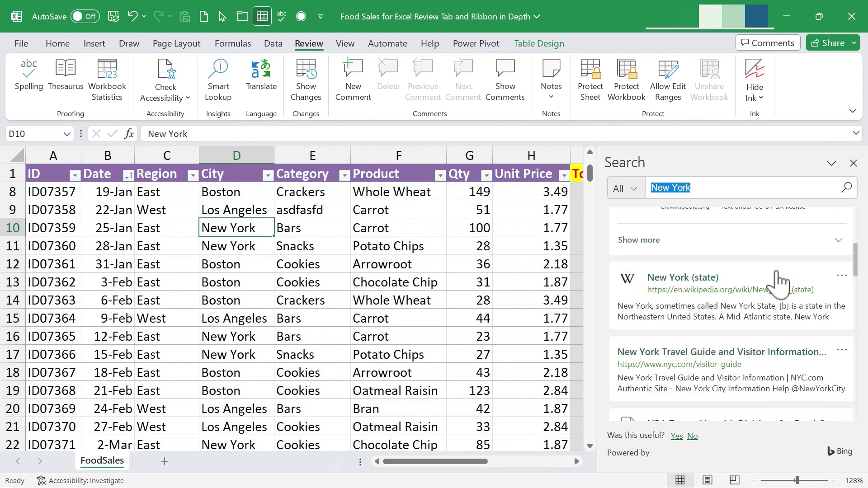
scroll(779, 284, down, 5)
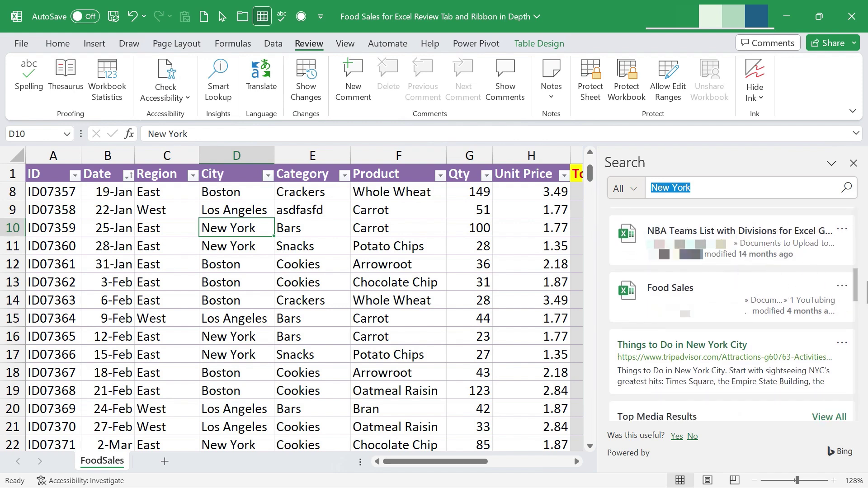
drag(859, 295, 862, 317)
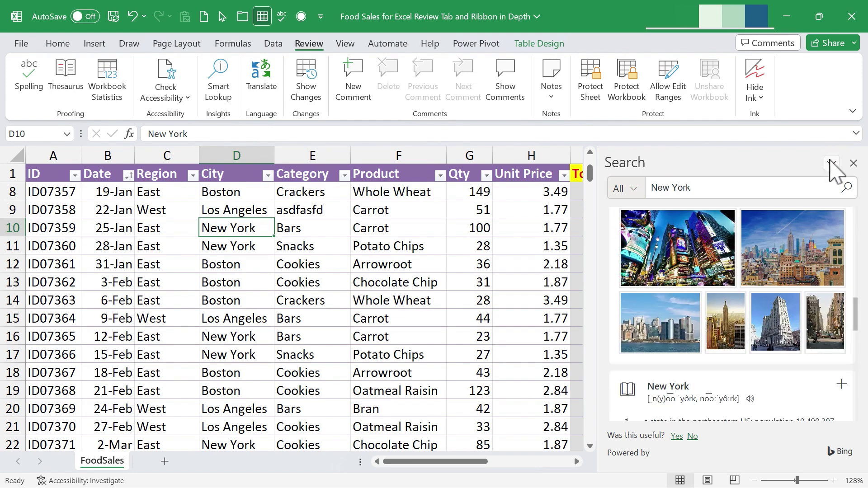
click(854, 164)
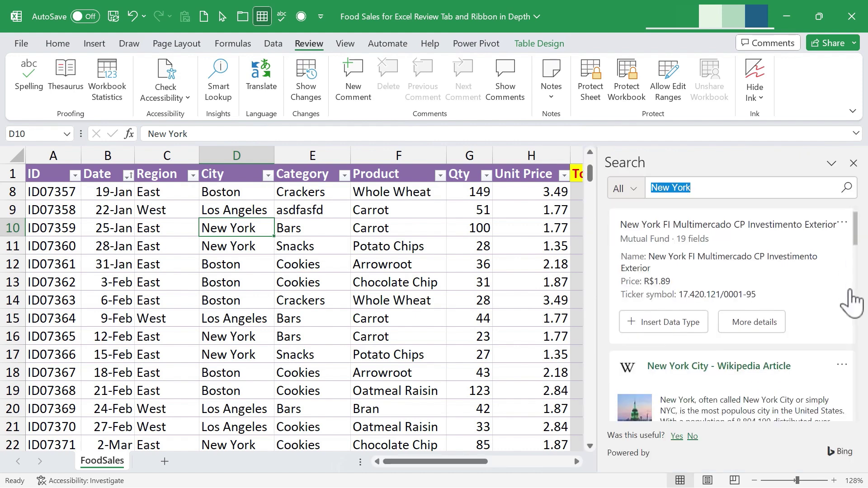
drag(855, 300, 852, 306)
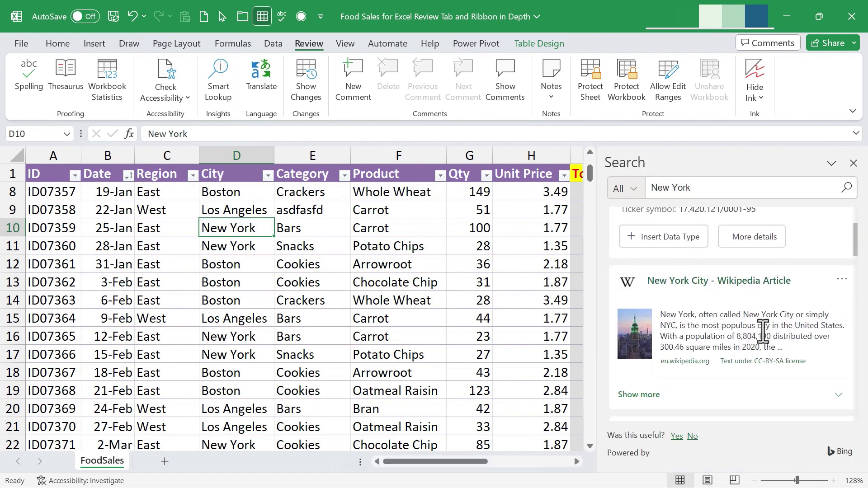
click(842, 279)
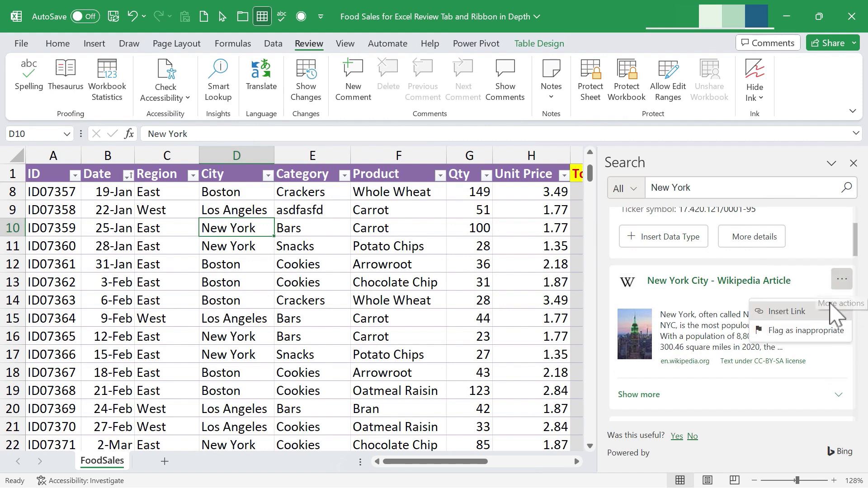
click(787, 311)
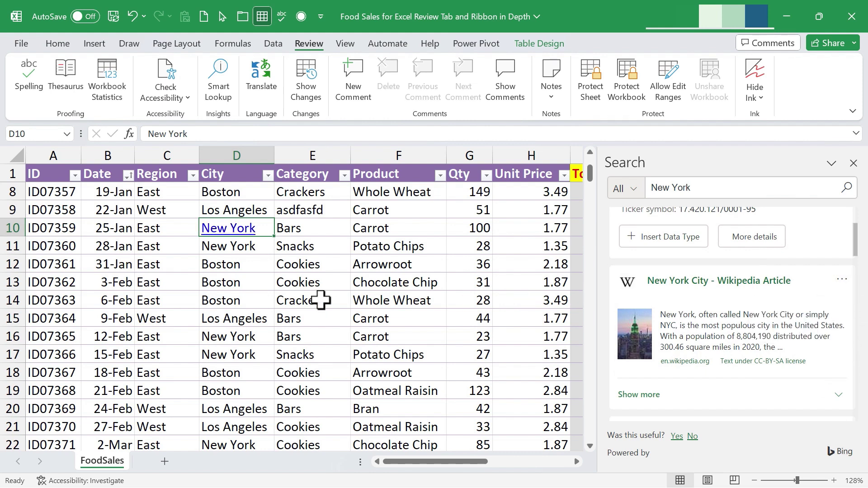
Undo the New York skyline picture placed over the table, leaving no extra image.
click(304, 294)
scroll(723, 316, down, 5)
mouse_move(669, 351)
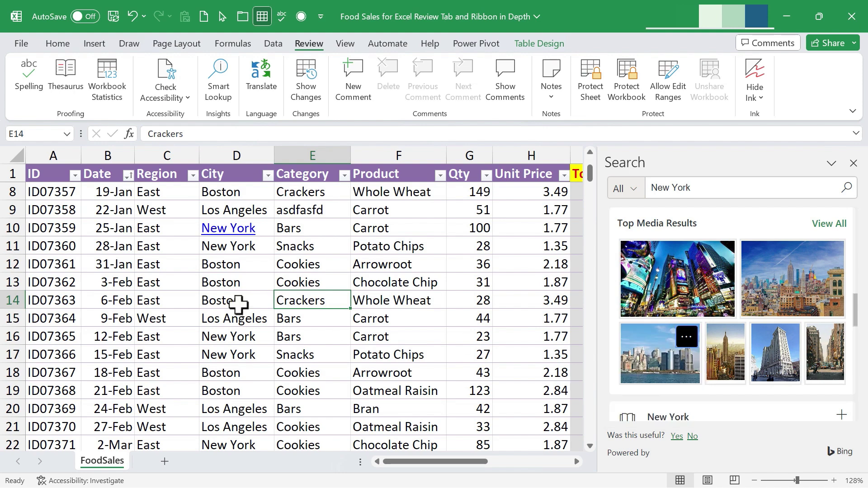
click(403, 256)
drag(480, 316, 277, 258)
key(ctrl+z)
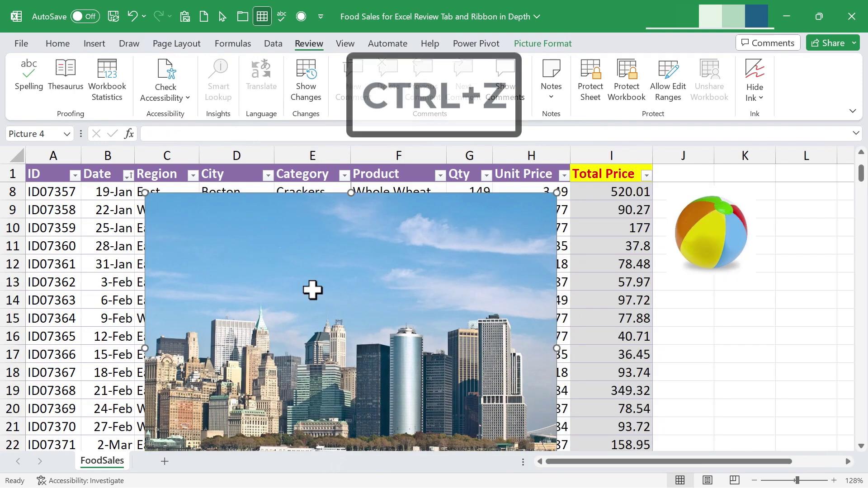
key(ctrl+z)
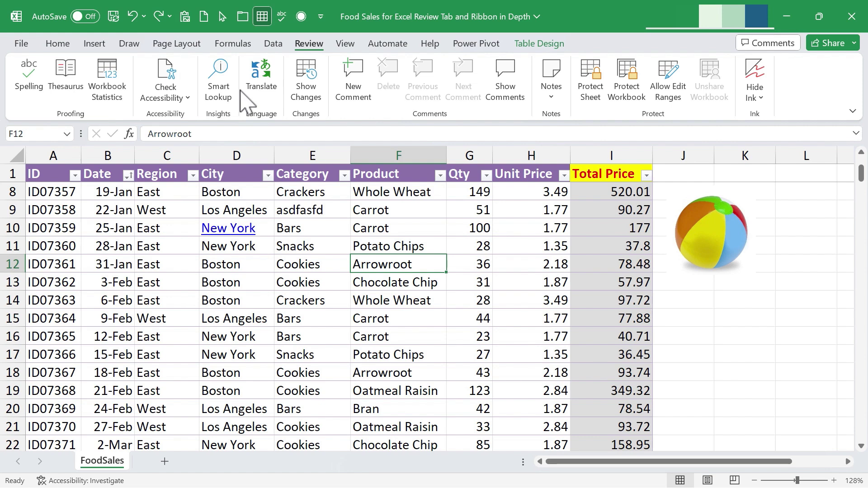
Translate Bars in cell E10, switching the target language to Swedish.
click(302, 228)
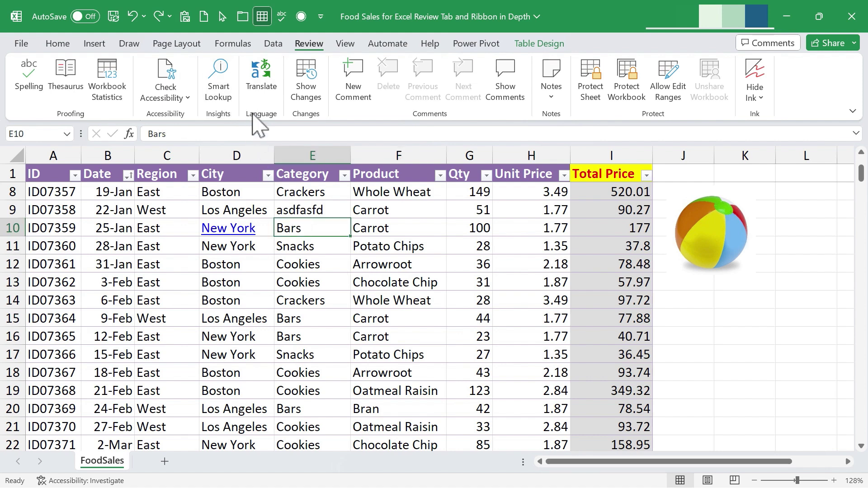
click(262, 88)
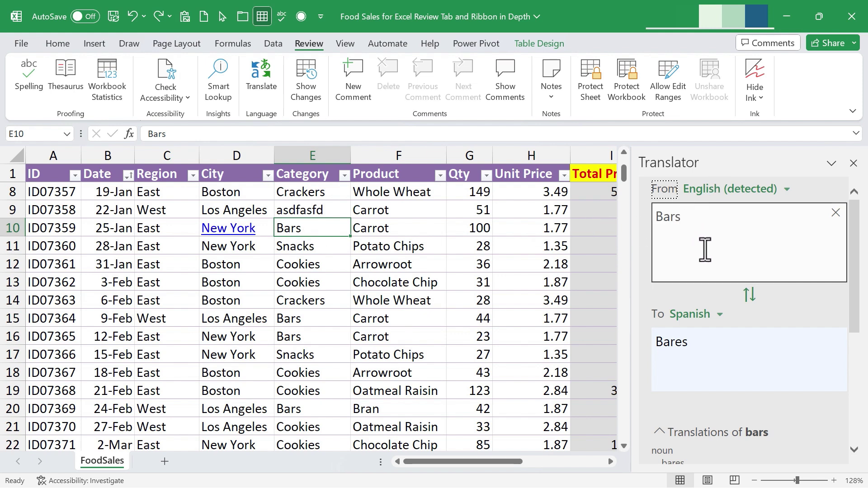
click(713, 315)
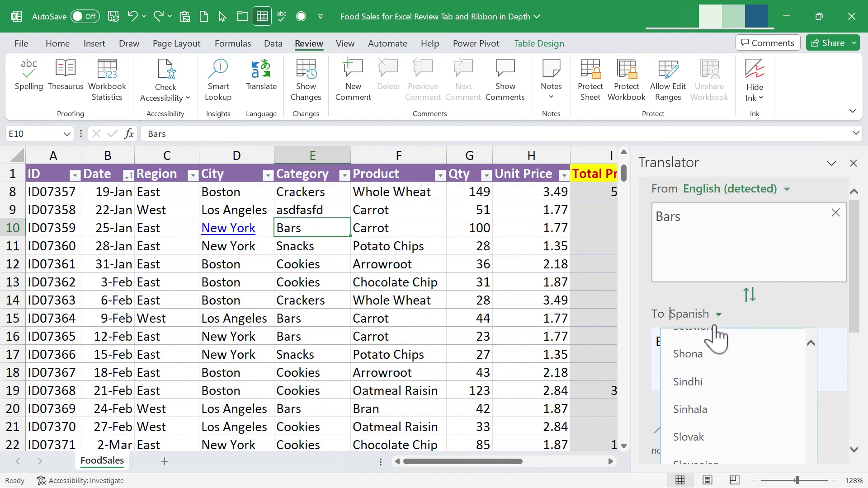
scroll(703, 374, up, 2)
scroll(710, 407, down, 5)
click(717, 458)
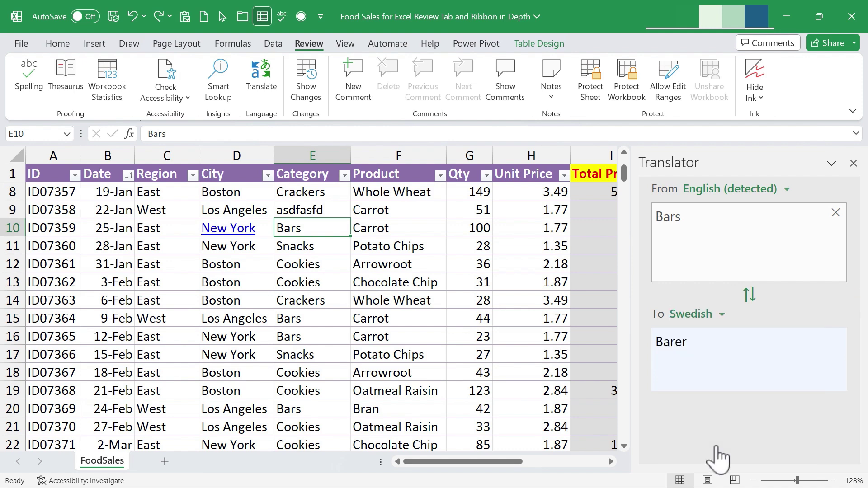
Try translating the whole Sales_Data table, then dismiss the length warning and clear the text.
click(452, 265)
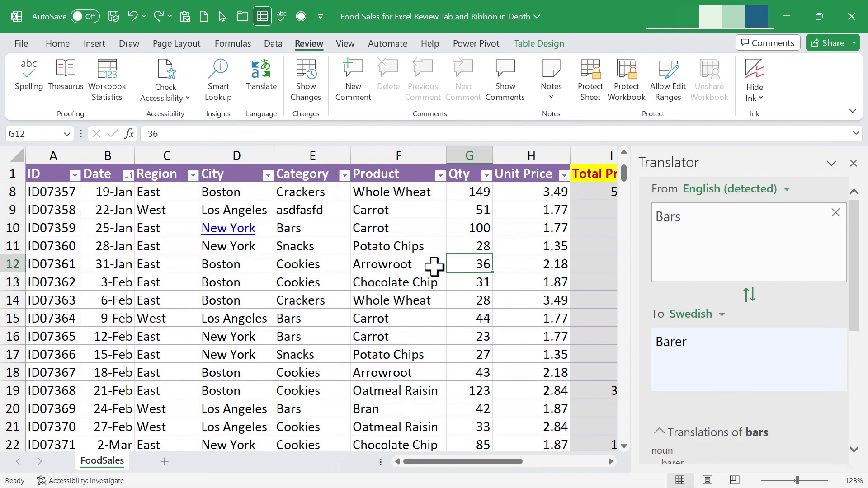
key(ctrl+a)
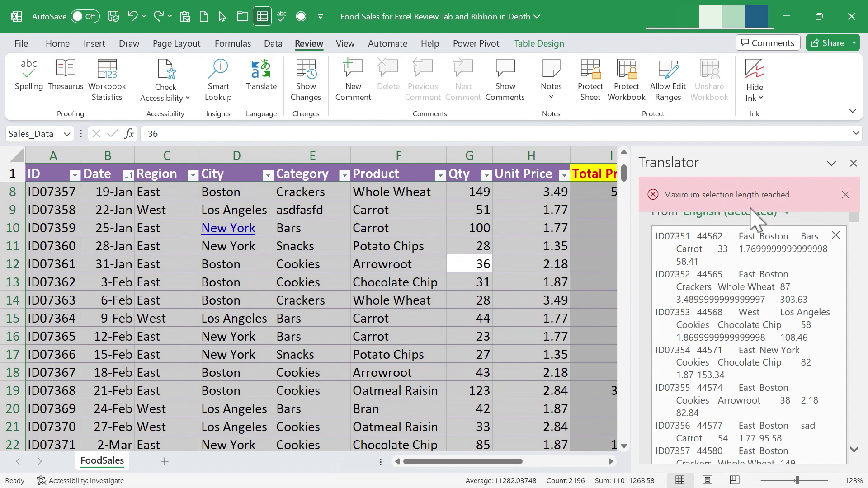
click(845, 195)
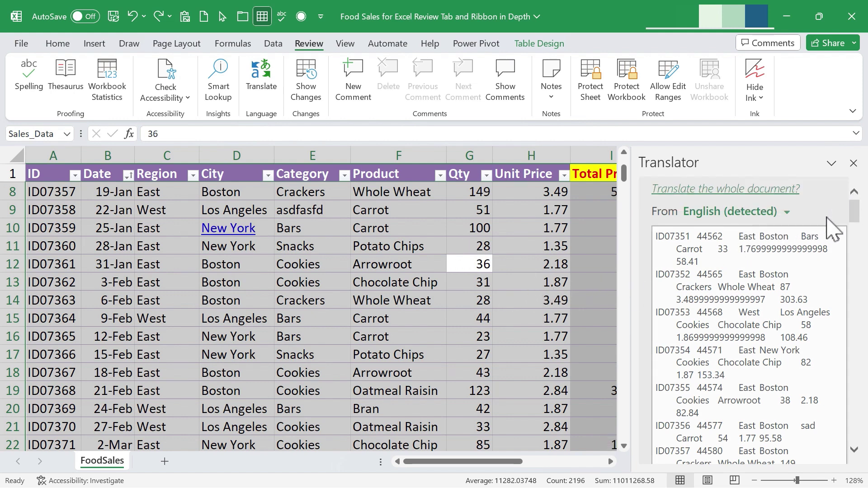
click(835, 237)
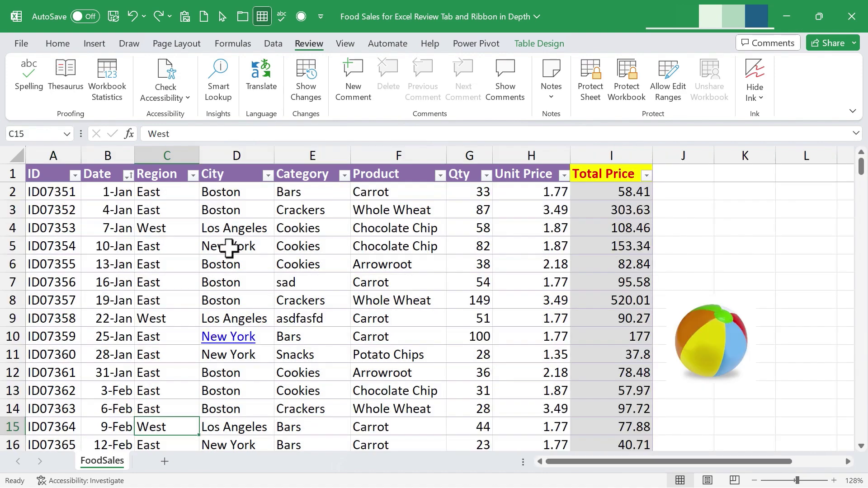
Translate the Region cells C1:C14 into Spanish with English as the source language.
drag(172, 196, 173, 374)
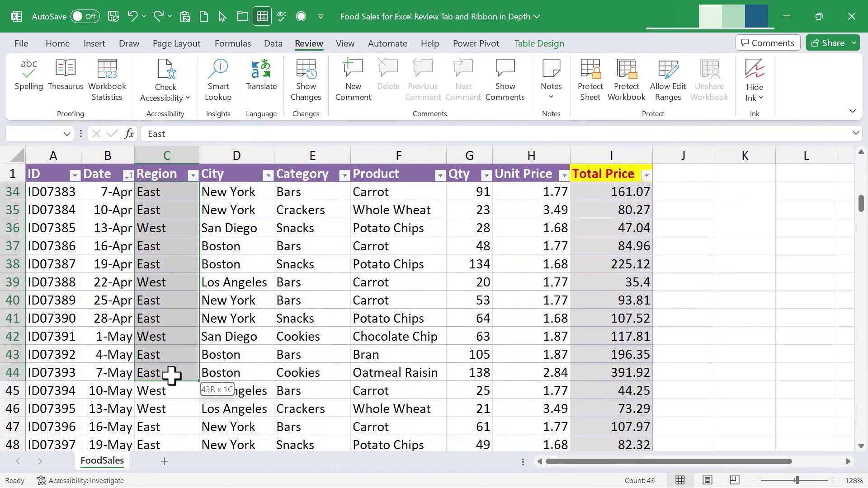
scroll(195, 249, up, 11)
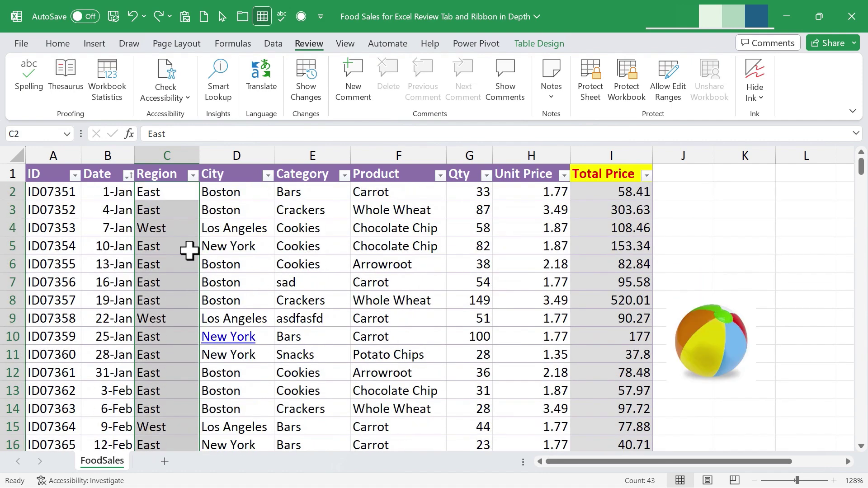
drag(164, 177, 152, 416)
click(260, 74)
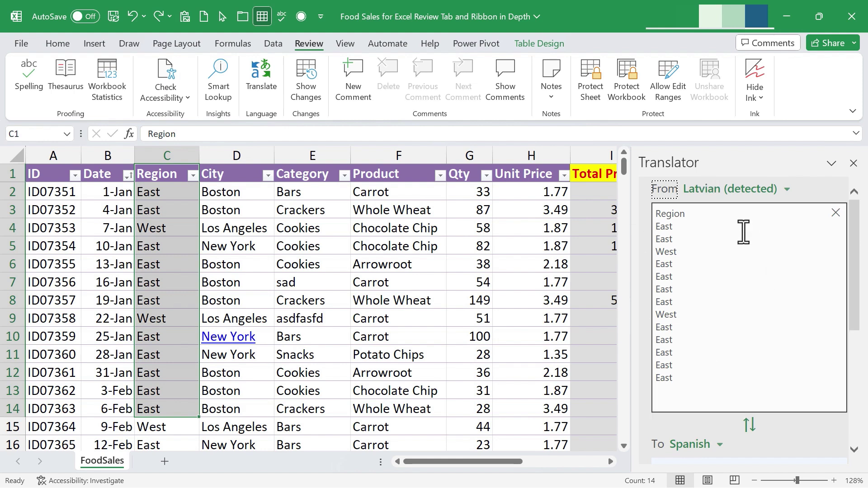
click(786, 190)
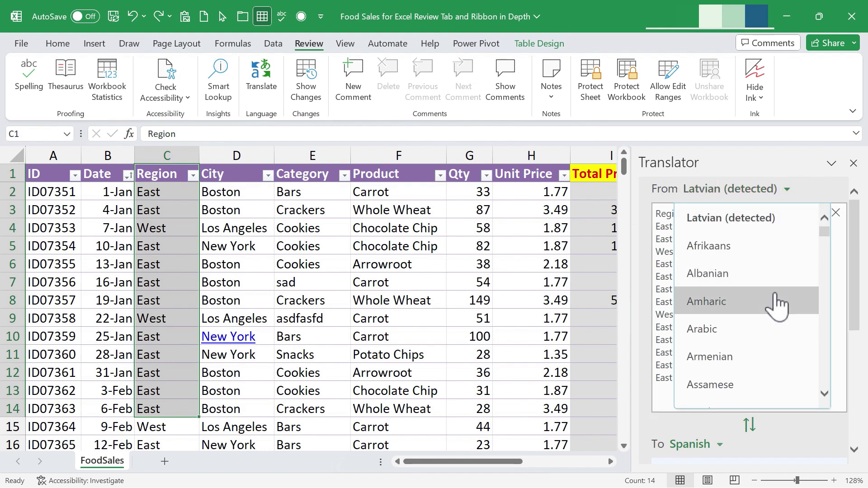
scroll(773, 304, down, 2)
text(eng)
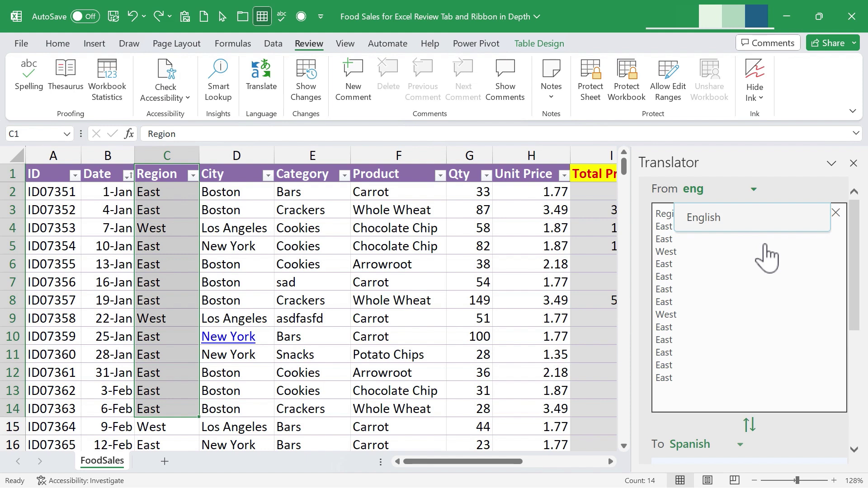
key(Return)
Review the Spanish output (Este, Oeste), close the translator and select F5.
scroll(778, 280, down, 4)
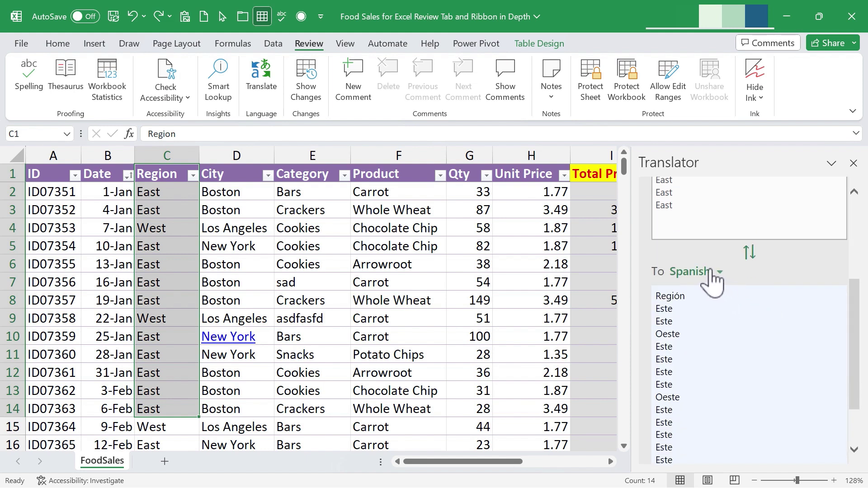
scroll(713, 280, down, 2)
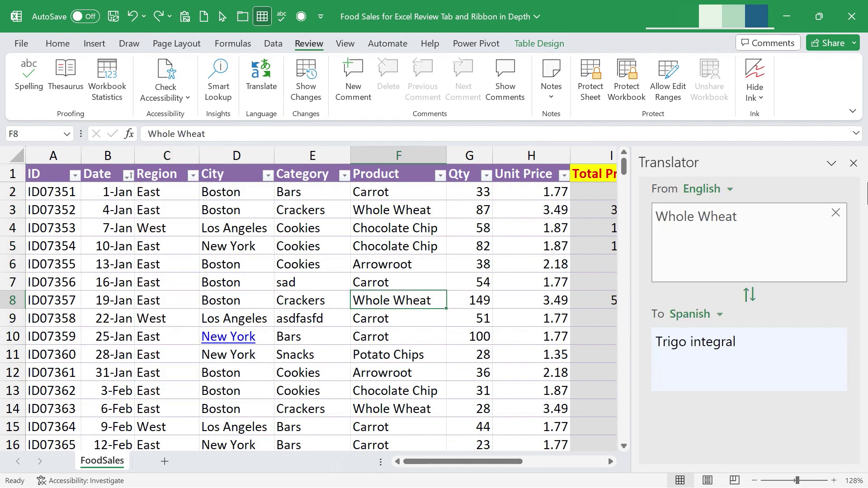
click(854, 163)
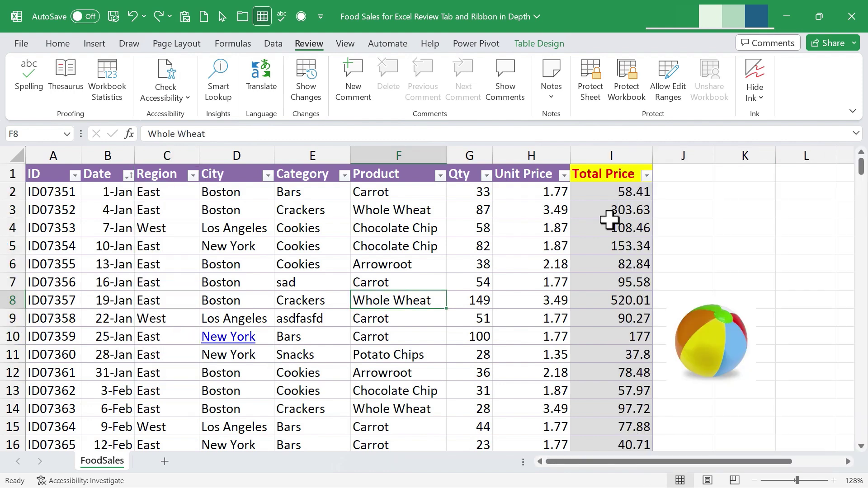
click(364, 244)
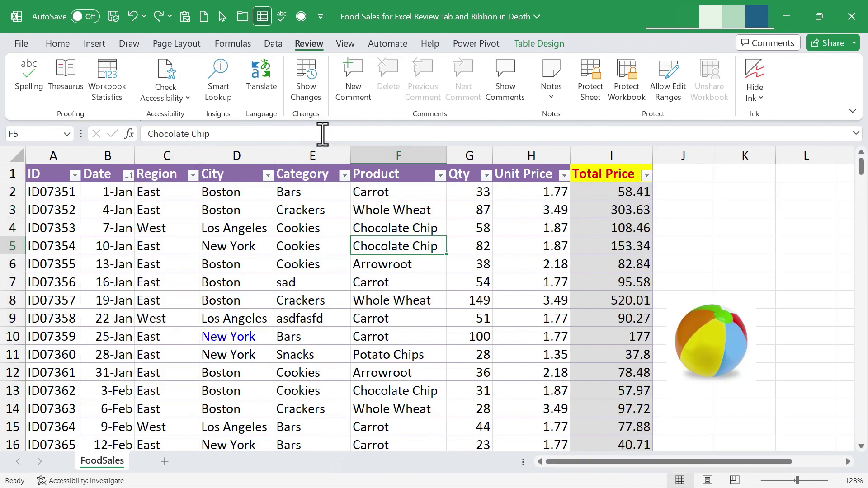
Show the workbook's Changes pane and jump to the tracked edit in cell E7.
click(317, 86)
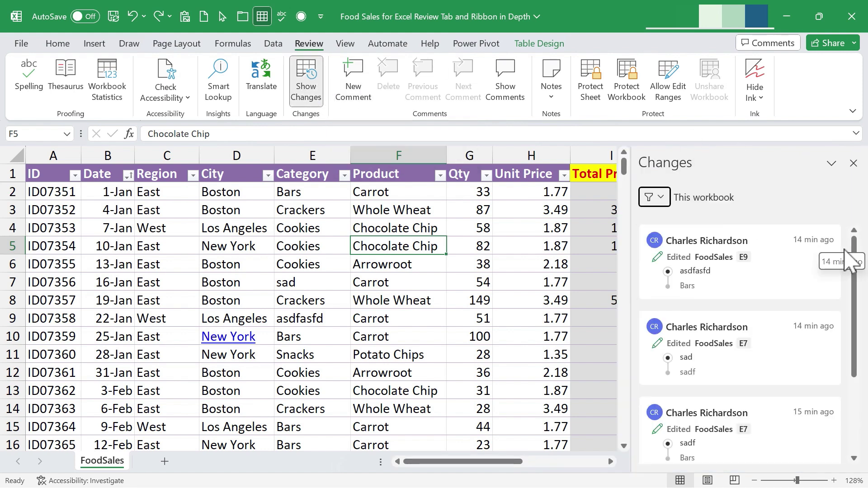
drag(853, 246, 795, 207)
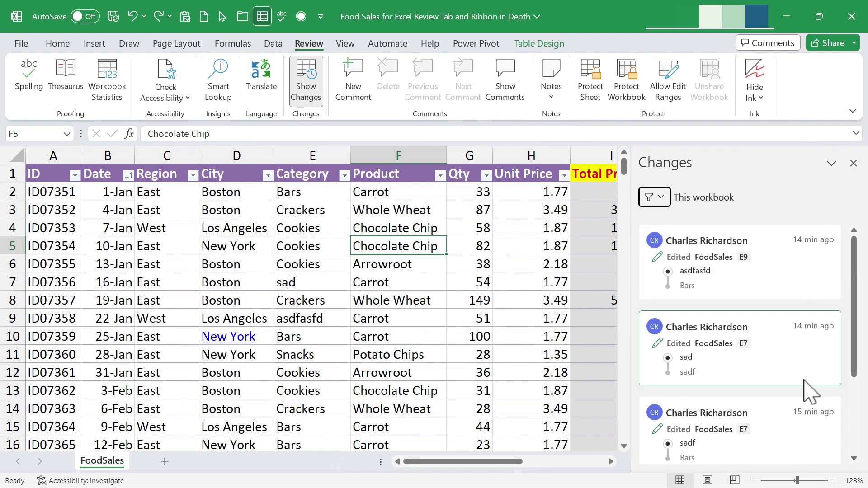
click(745, 354)
scroll(803, 371, down, 3)
scroll(800, 371, up, 3)
scroll(781, 364, down, 3)
Review the older and later E7 edits and the E9 edit, then close the Changes pane.
click(781, 364)
click(707, 330)
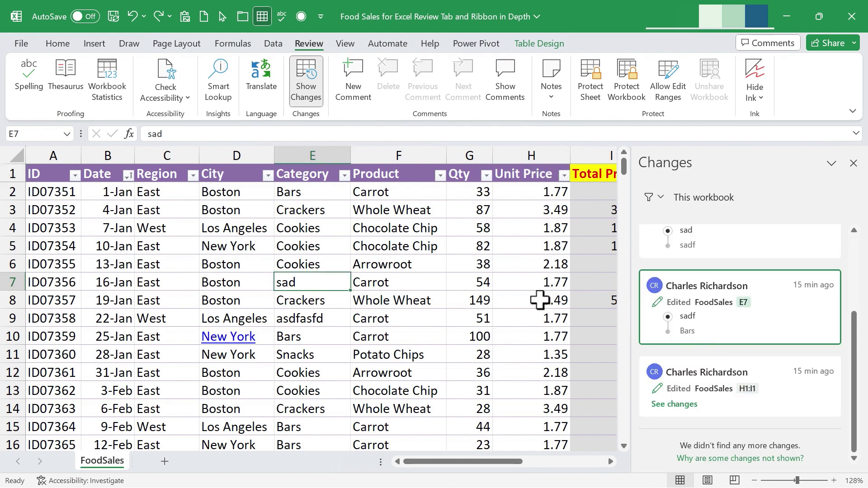
click(775, 261)
click(747, 278)
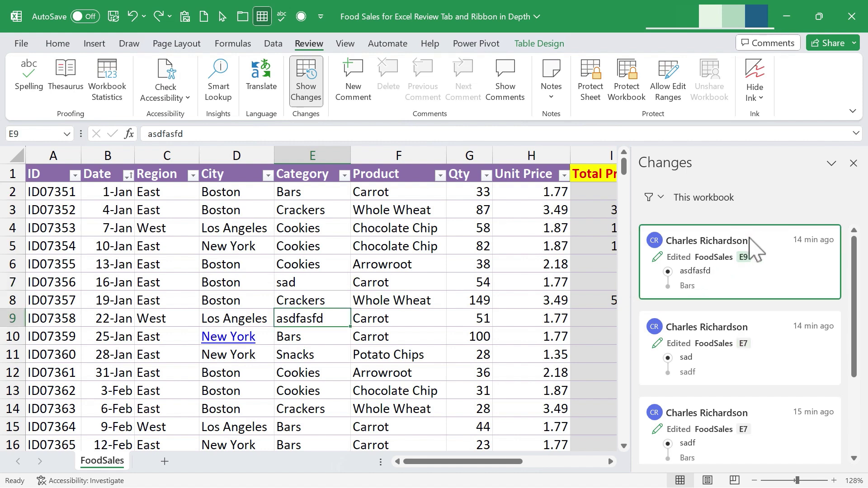
click(854, 164)
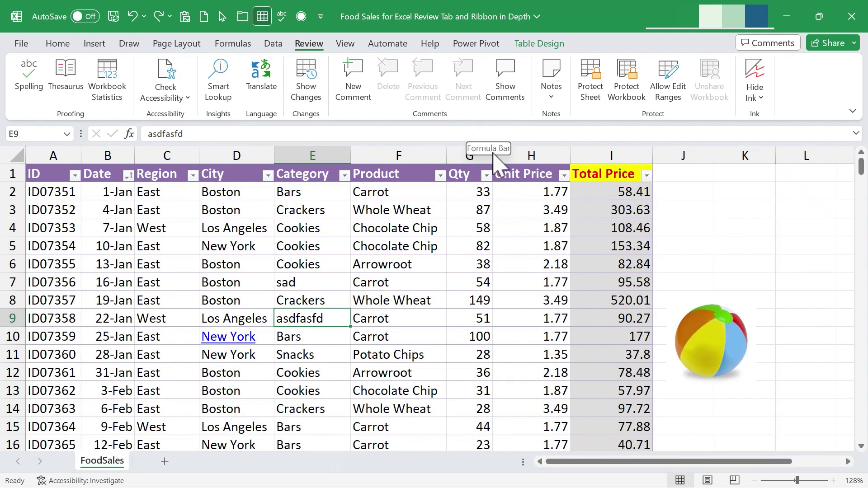
Add a threaded comment reading 'Data updated on Thursday night.' to cell K4.
key(Up)
key(Up)
key(Up)
key(Up)
key(Up)
key(Up)
click(678, 226)
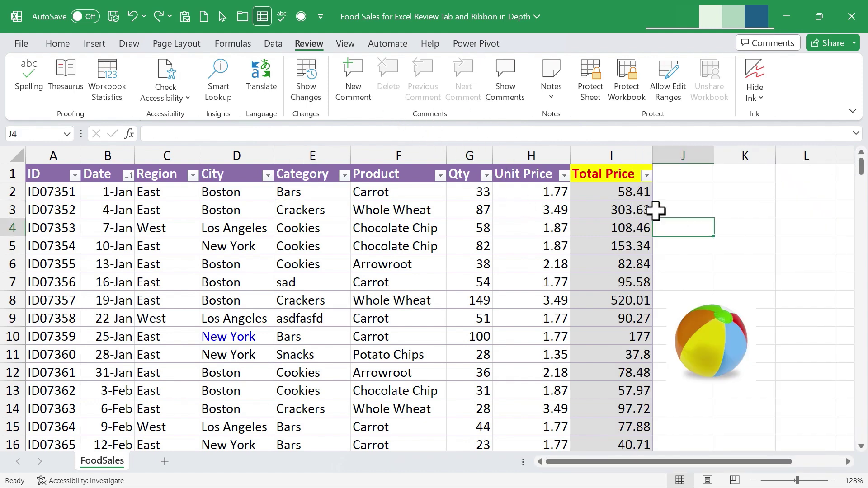
click(740, 226)
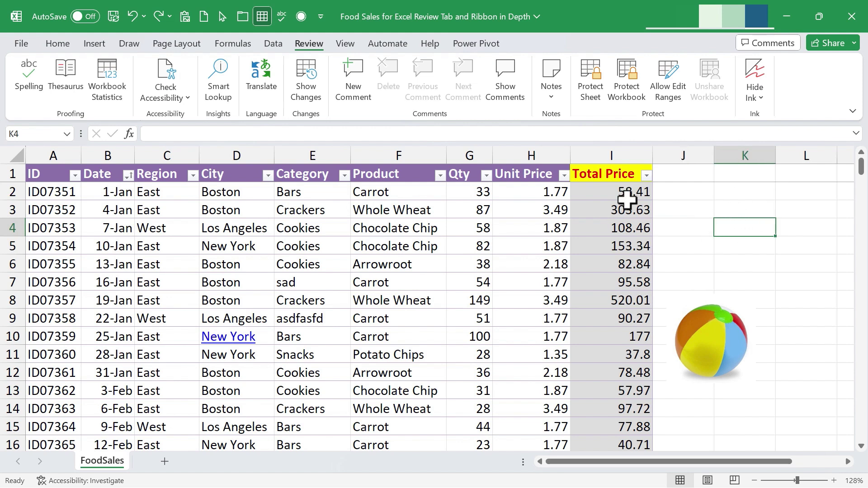
click(353, 79)
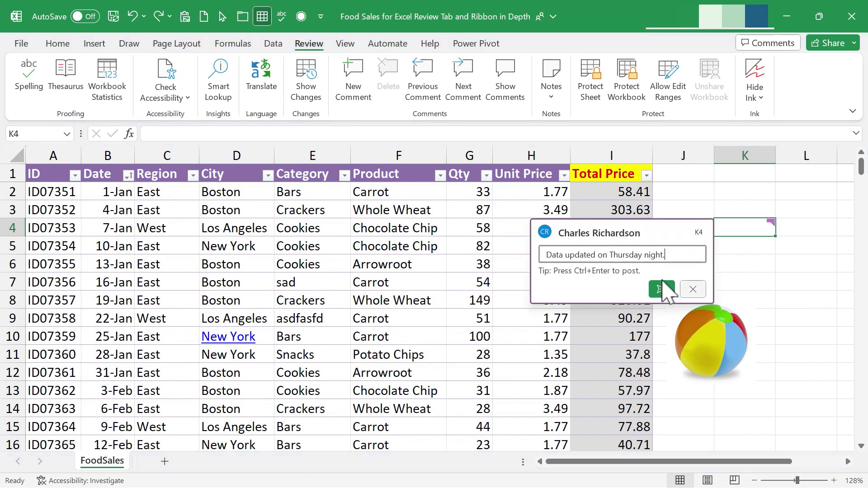
click(662, 289)
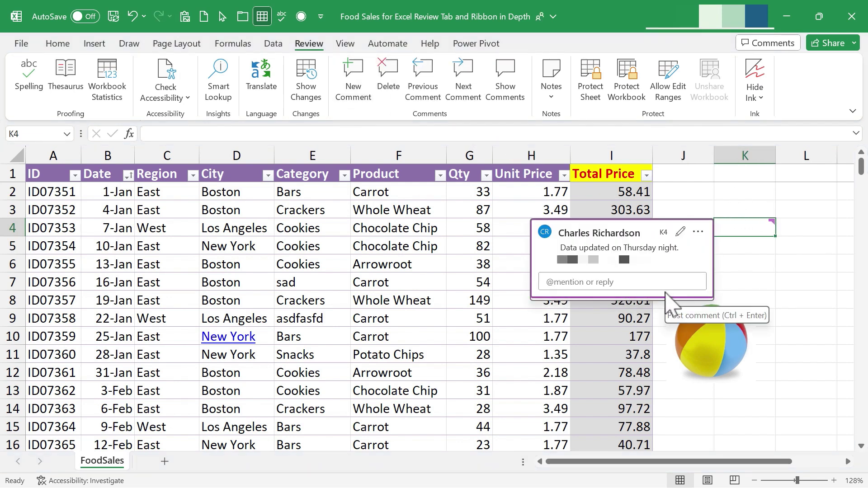
click(805, 299)
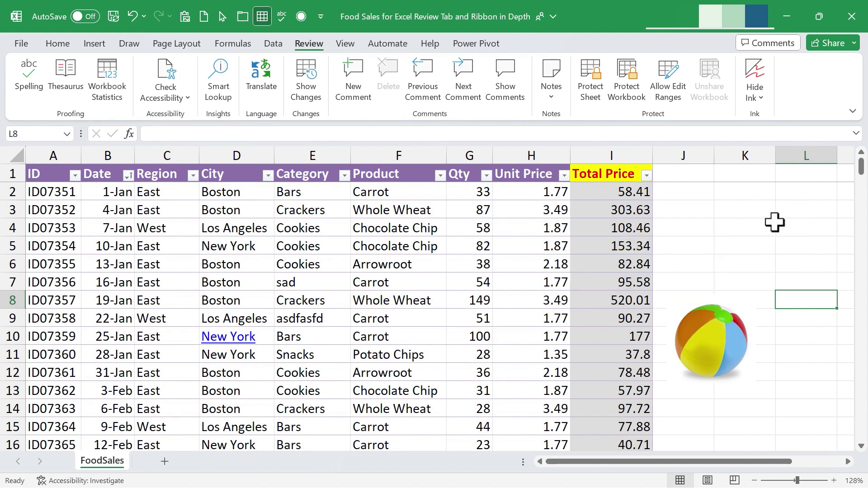
Add a comment 'sdfasd' to cell L6 and a new comment to cell J14.
mouse_move(775, 222)
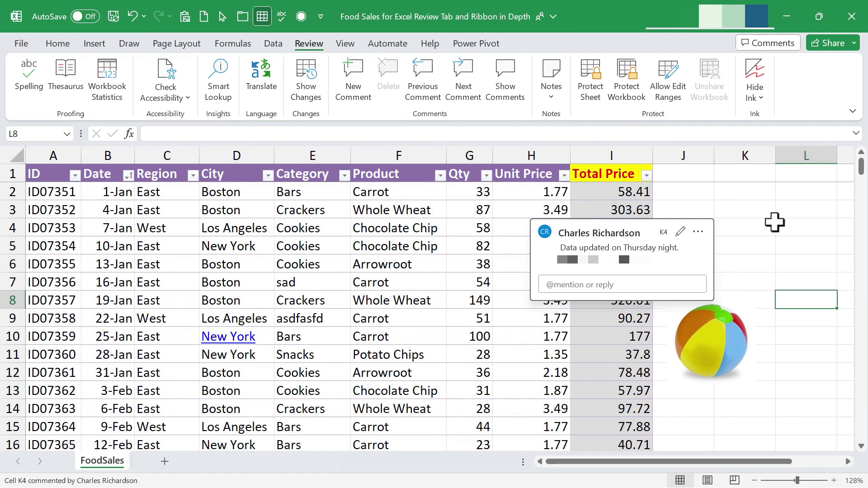
click(791, 264)
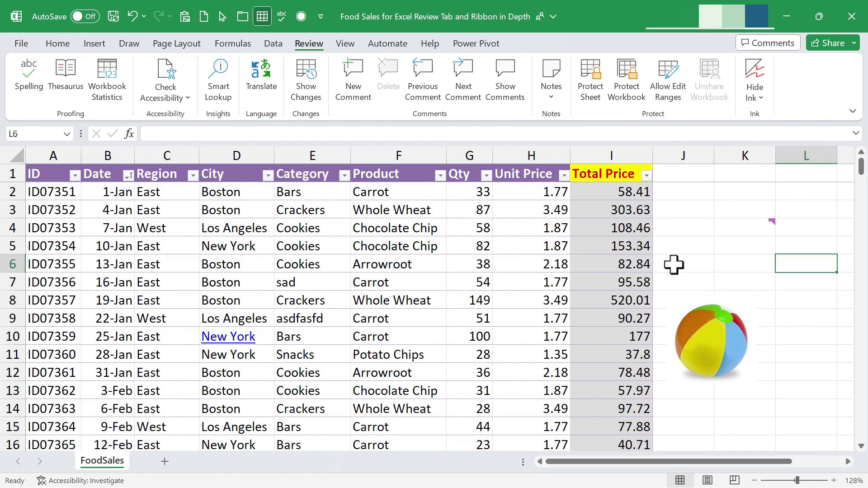
click(354, 84)
text(sdfasd)
click(723, 325)
click(685, 399)
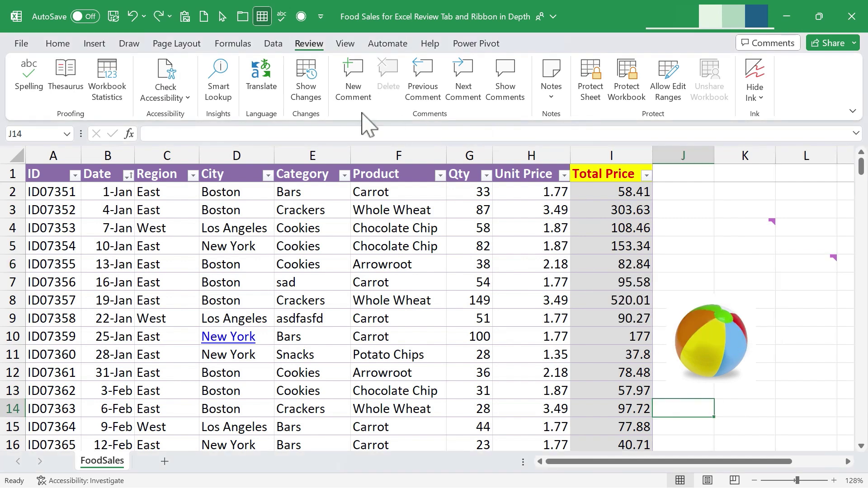
click(354, 83)
click(783, 321)
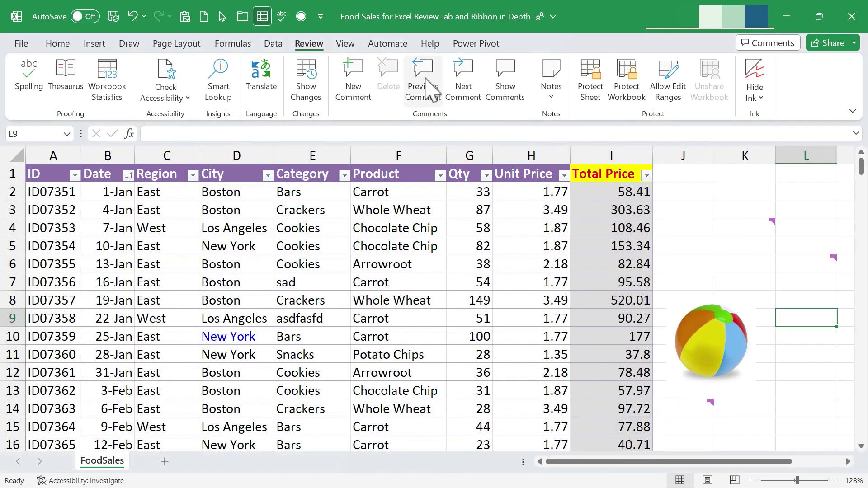
Step through the L6, K4 and J14 comments and view the full comments list.
click(425, 84)
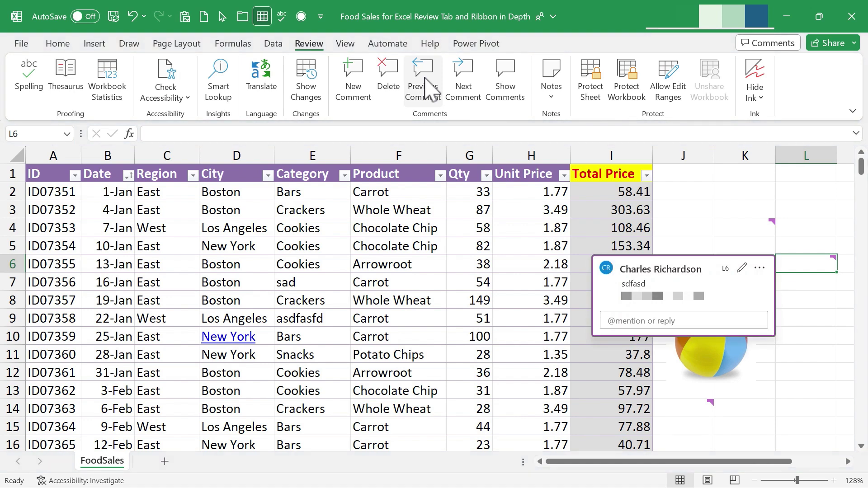
click(425, 86)
click(468, 93)
click(468, 93)
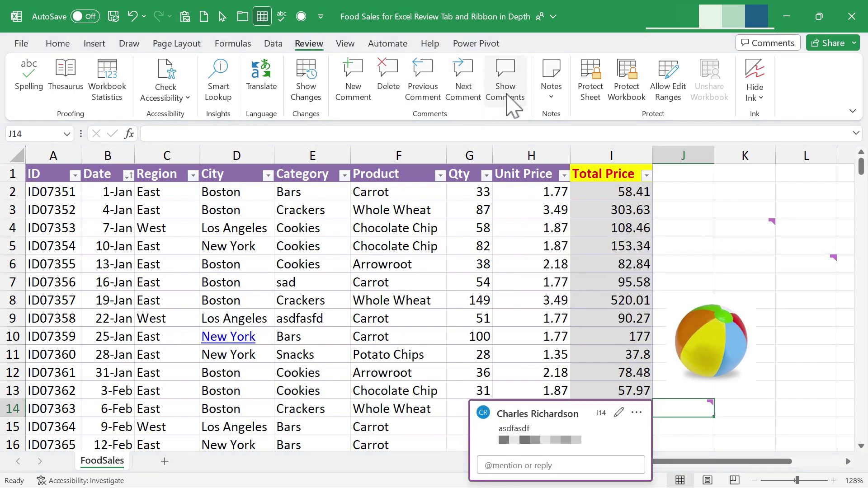
click(513, 88)
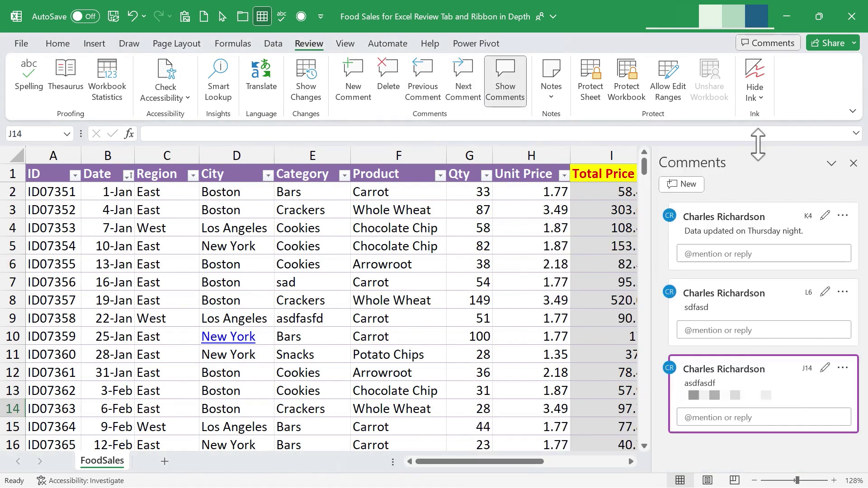
click(854, 163)
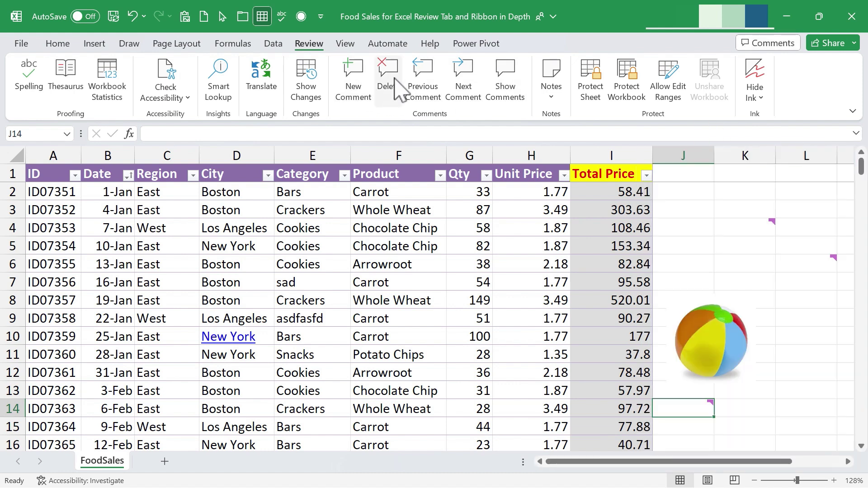
Delete the comments on K4 and L6, leaving the J14 comment.
click(465, 83)
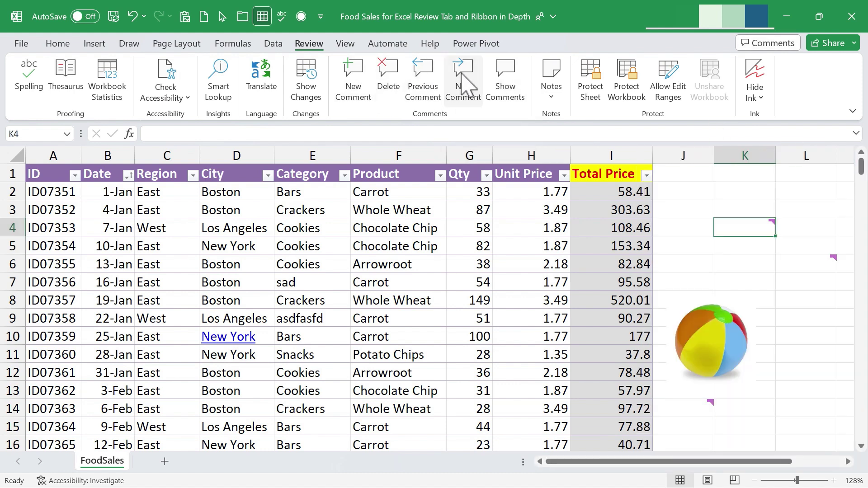
click(394, 88)
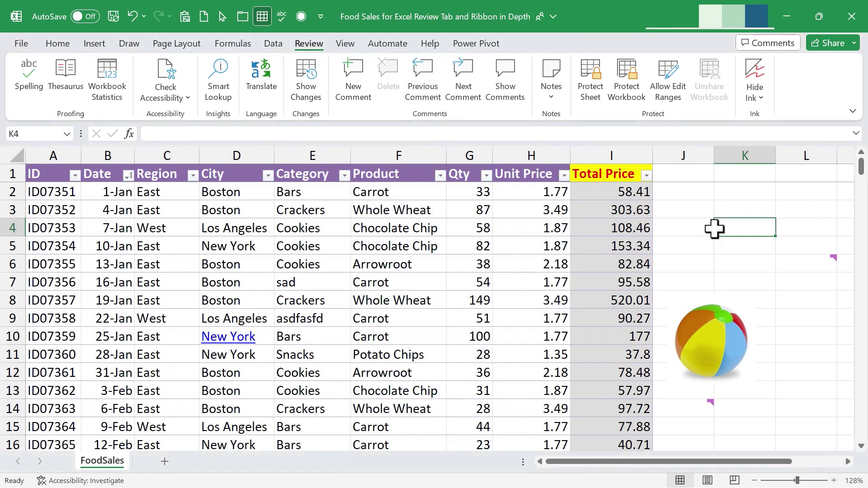
click(467, 90)
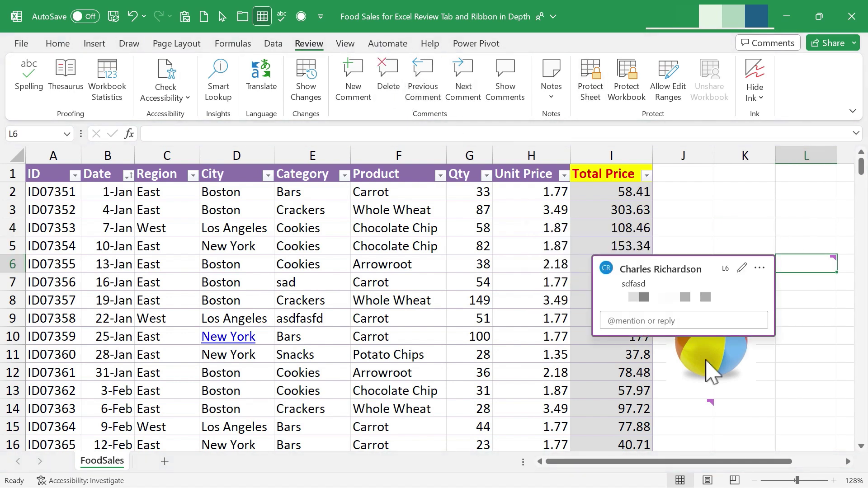
click(387, 83)
click(706, 410)
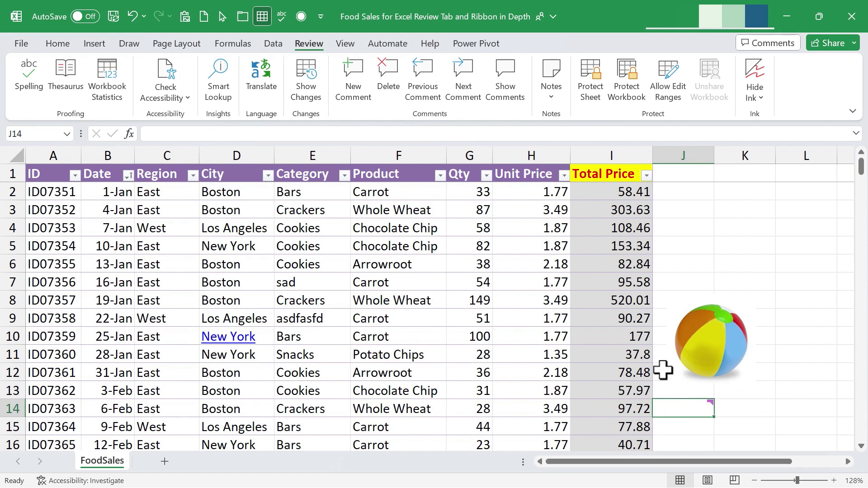
click(747, 225)
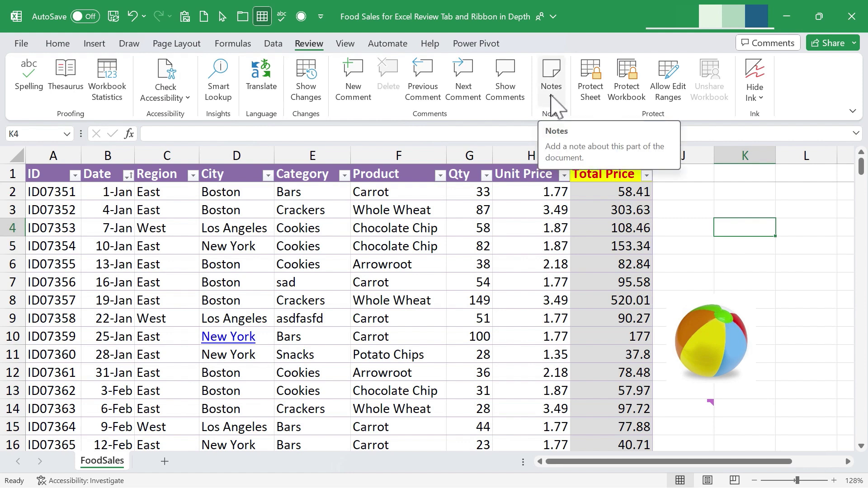
Add the note 'Please work on this for Friday.' to cell K4.
click(552, 100)
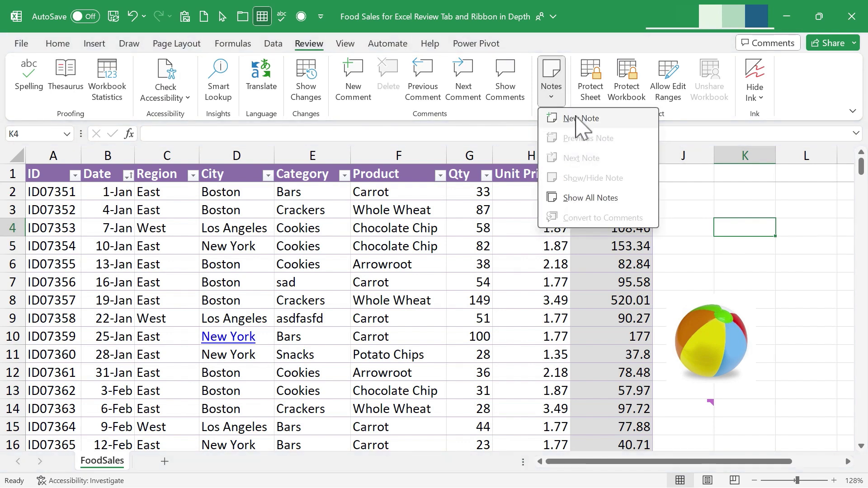
click(580, 119)
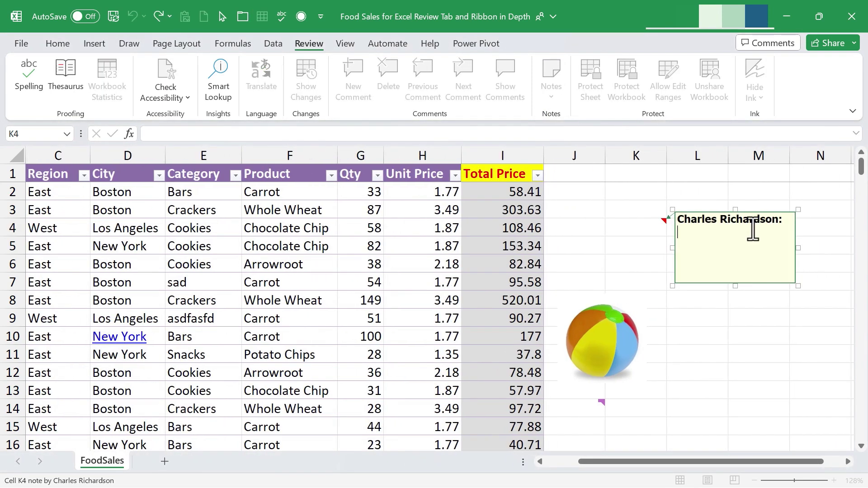
text(Please work on this for Friday.)
click(800, 298)
mouse_move(659, 220)
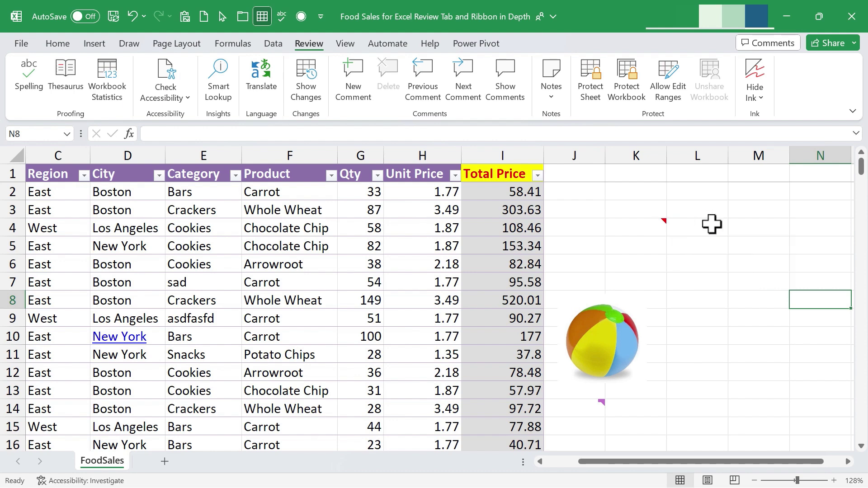
click(659, 228)
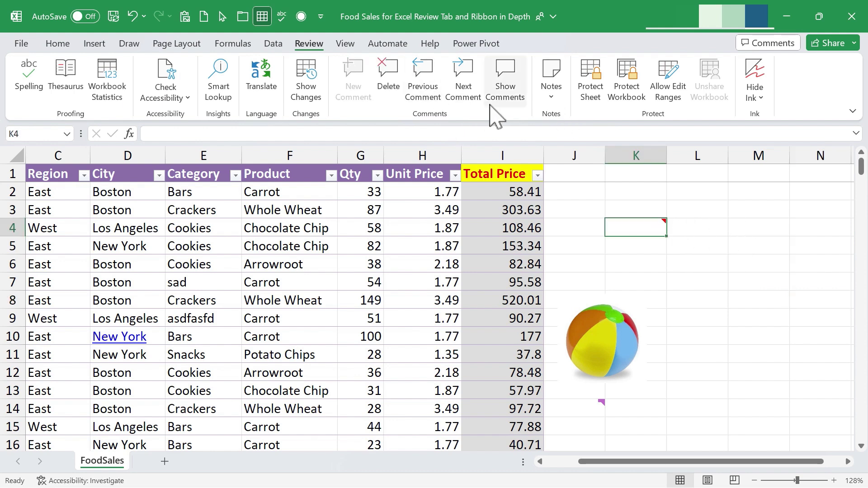
Open the K4 note for editing, then delete it through the cell's context menu.
click(549, 96)
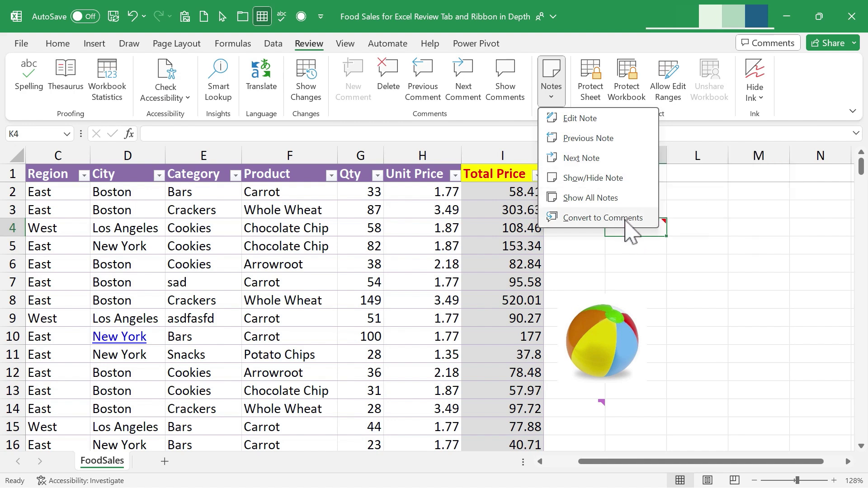
click(571, 118)
click(665, 219)
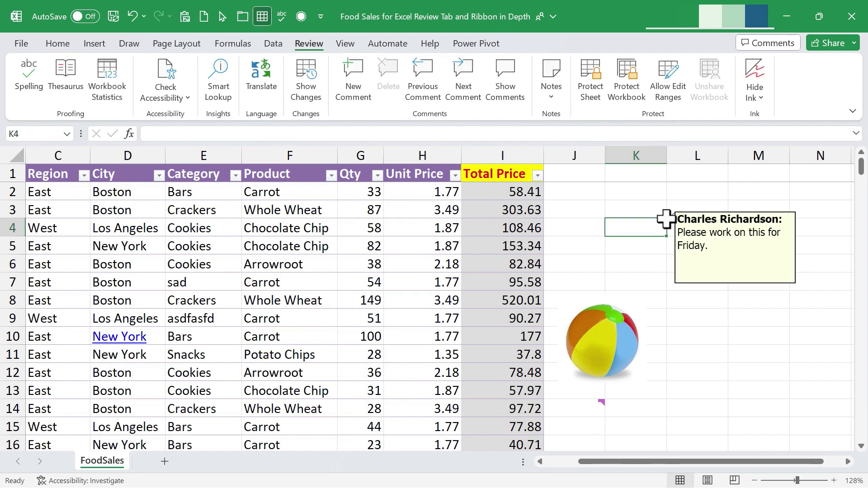
right_click(665, 228)
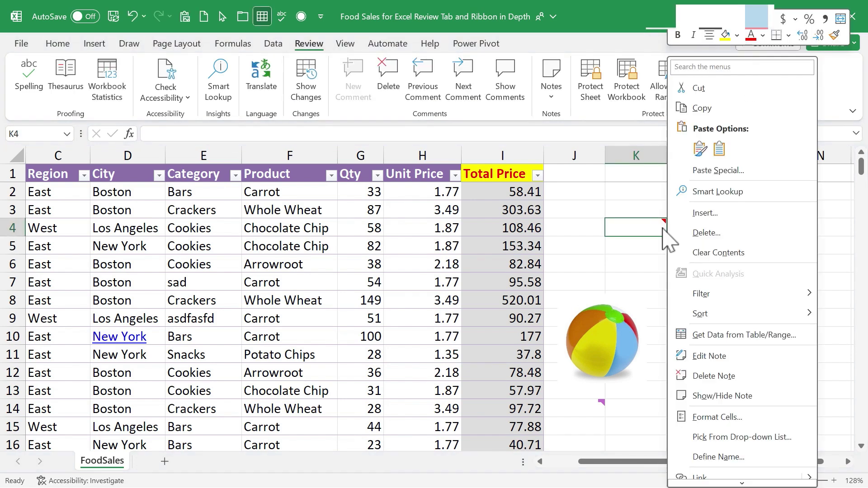
click(715, 378)
click(708, 353)
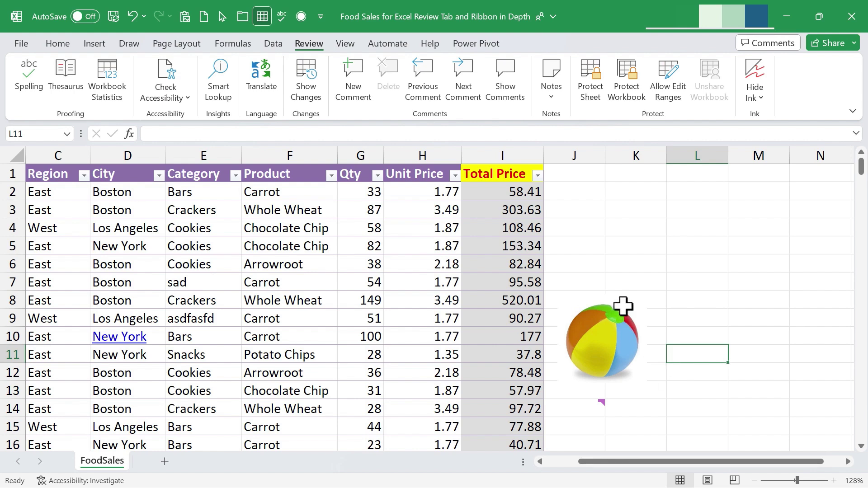
scroll(629, 209, left, 2)
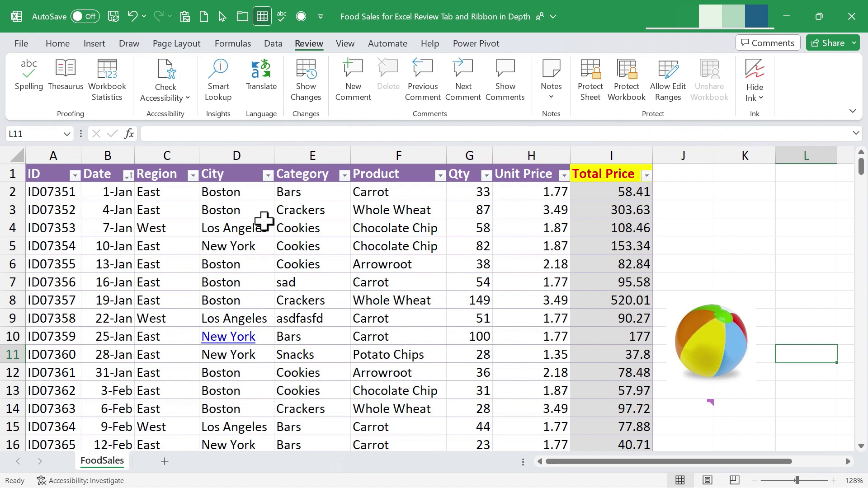
click(233, 242)
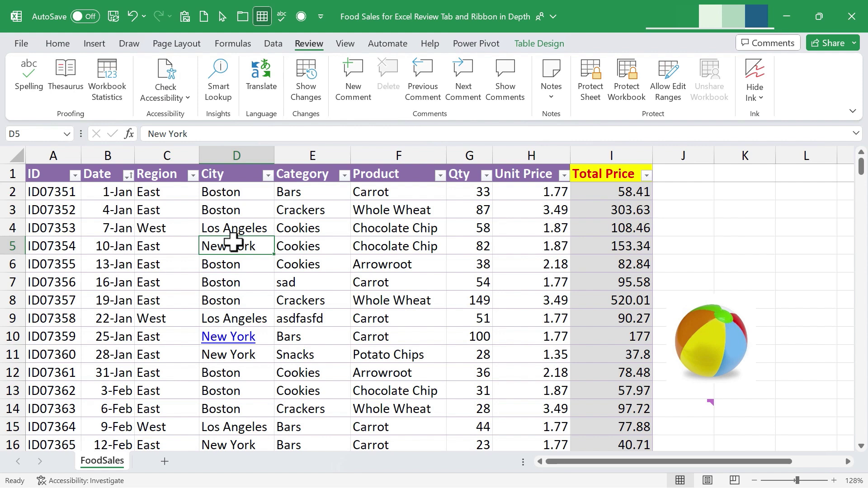
click(371, 295)
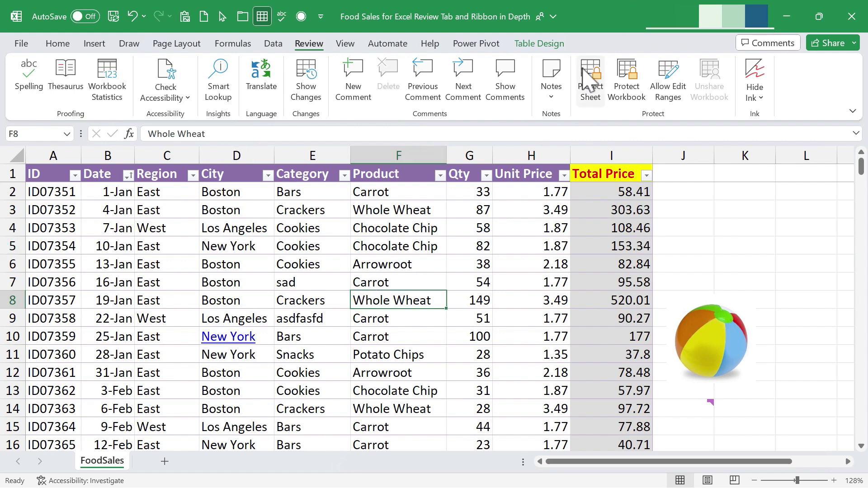
click(595, 82)
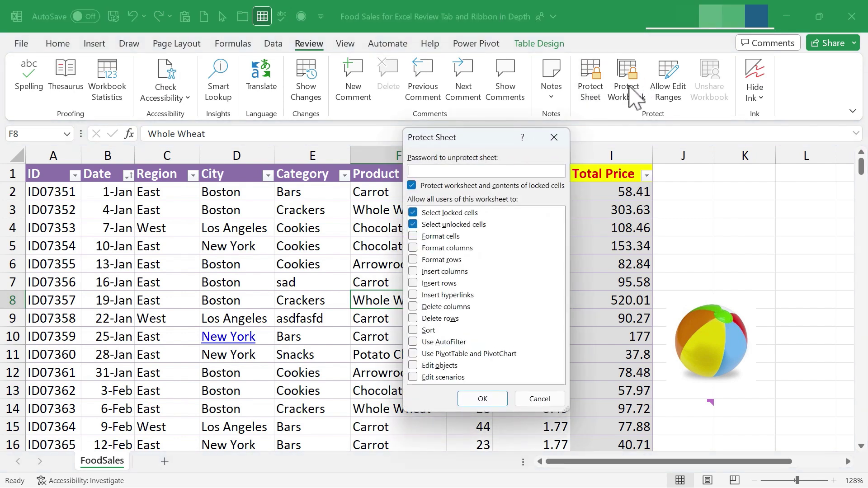
click(483, 399)
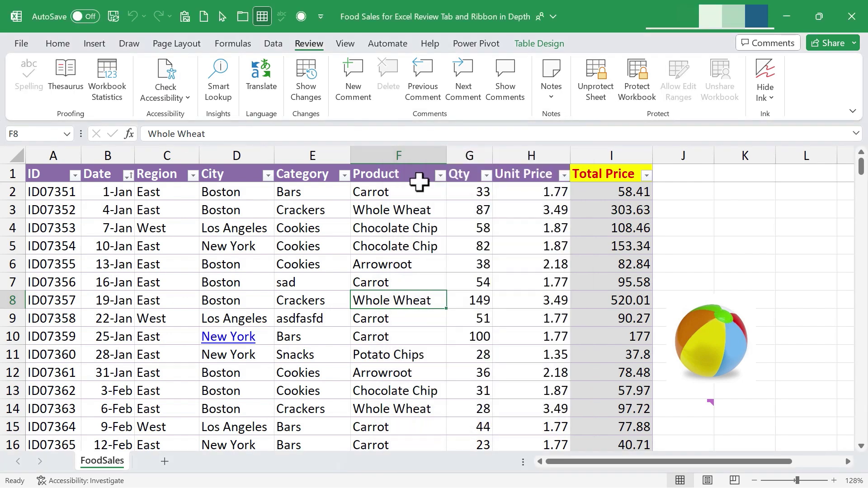
click(319, 231)
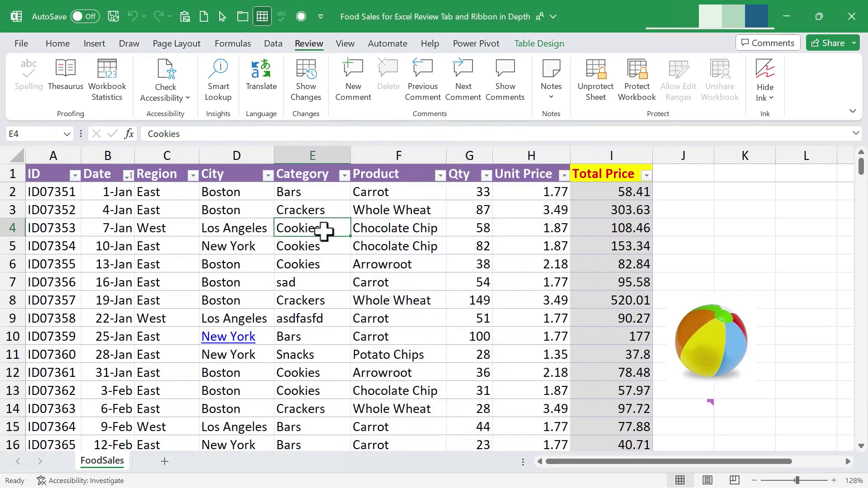
double_click(319, 230)
key(Return)
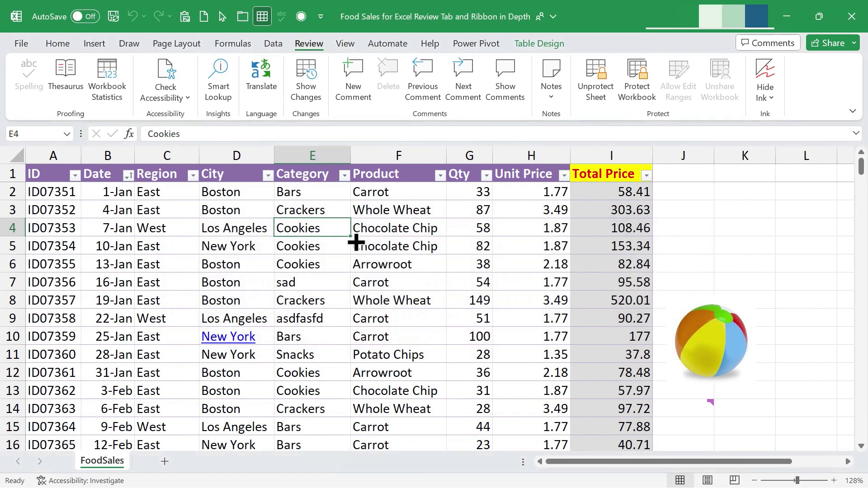
click(792, 210)
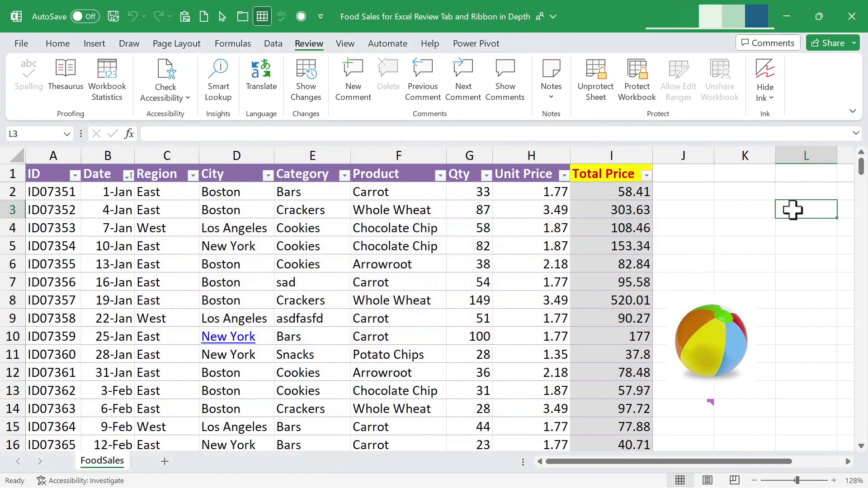
double_click(792, 209)
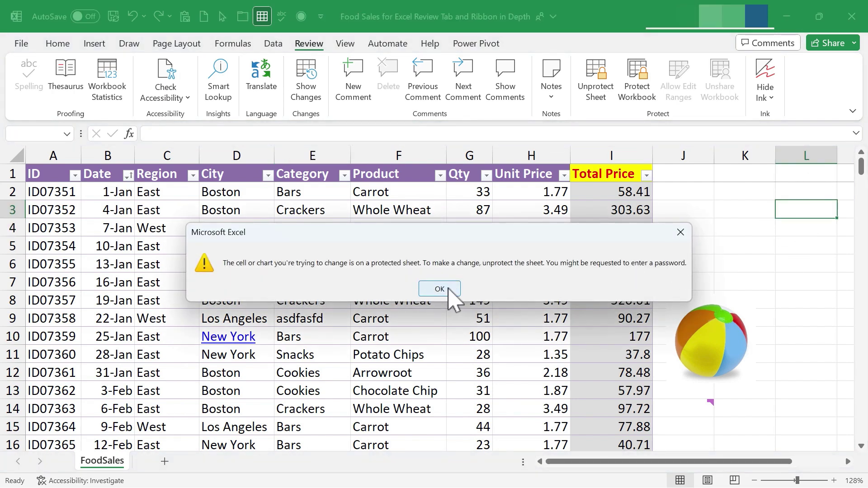
click(448, 291)
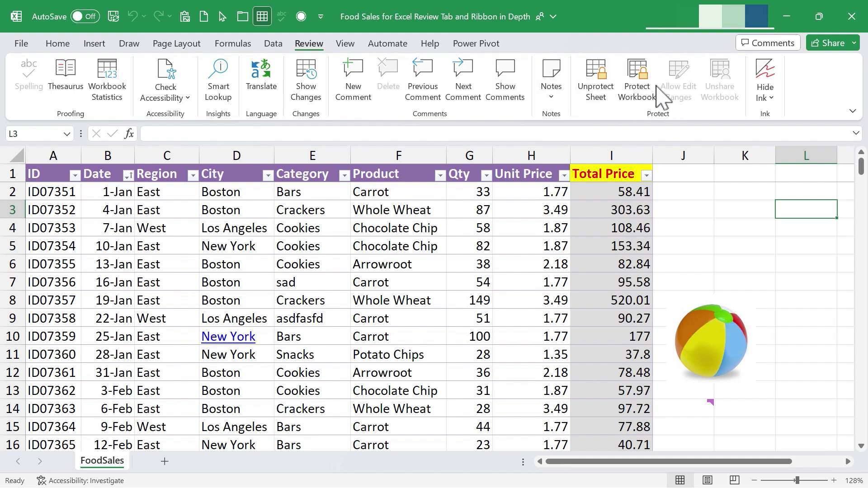
click(596, 81)
click(517, 232)
text(sdfa)
key(Return)
key(ctrl+z)
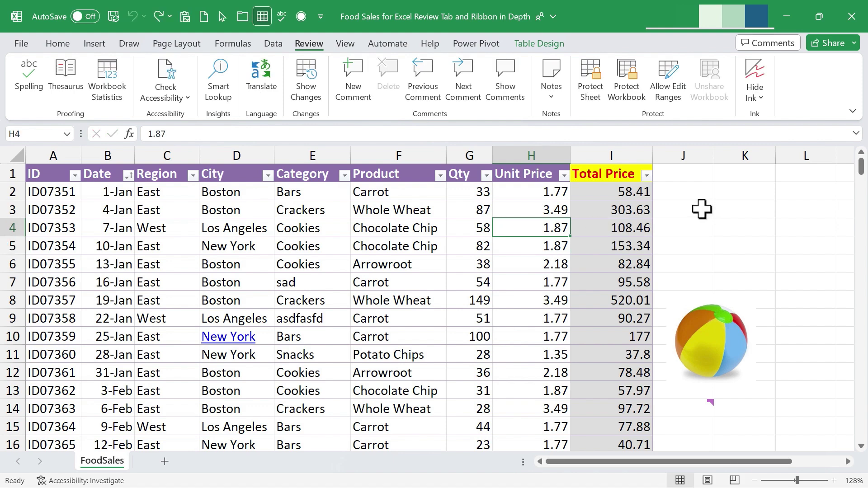
Protect the FoodSales sheet with a password, confirming it when re-entered.
click(591, 75)
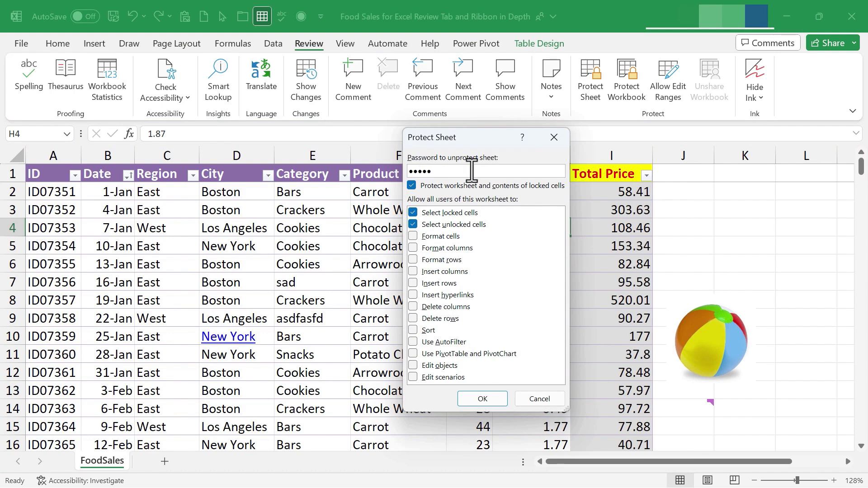
click(483, 400)
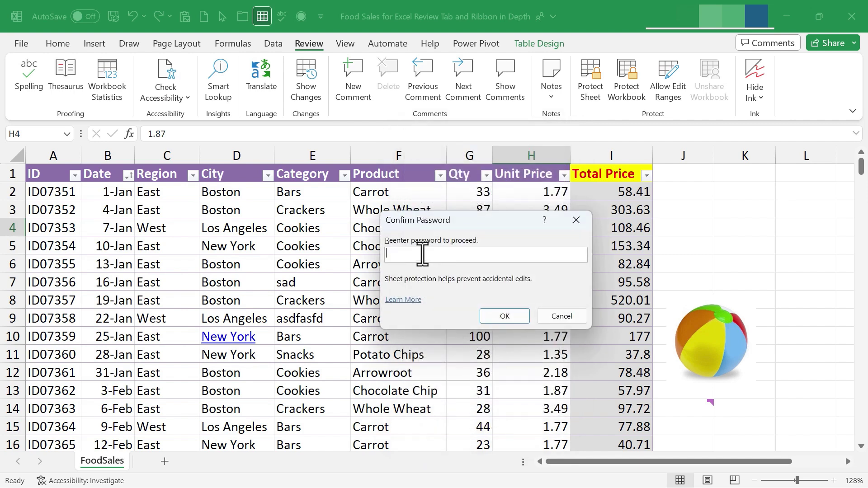
click(505, 317)
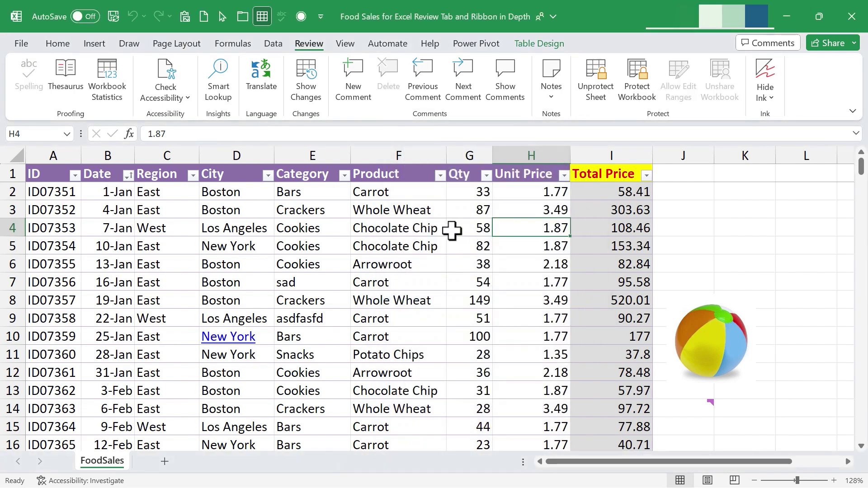
Try editing Arrowroot cell F6, dismiss the protection warning, and begin Unprotect Sheet.
click(422, 232)
click(357, 268)
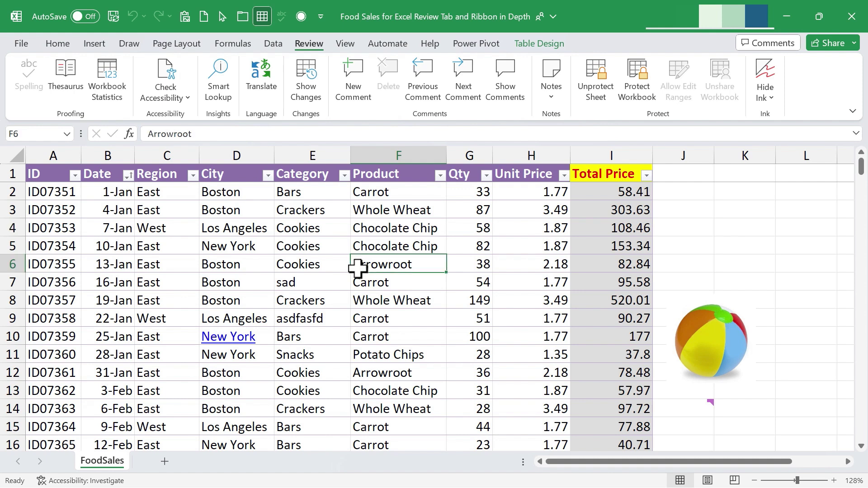
double_click(358, 268)
key(Return)
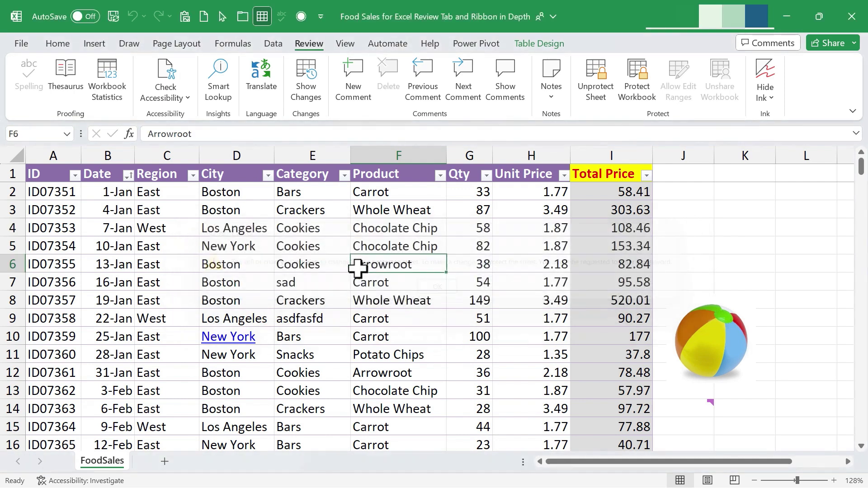
click(598, 90)
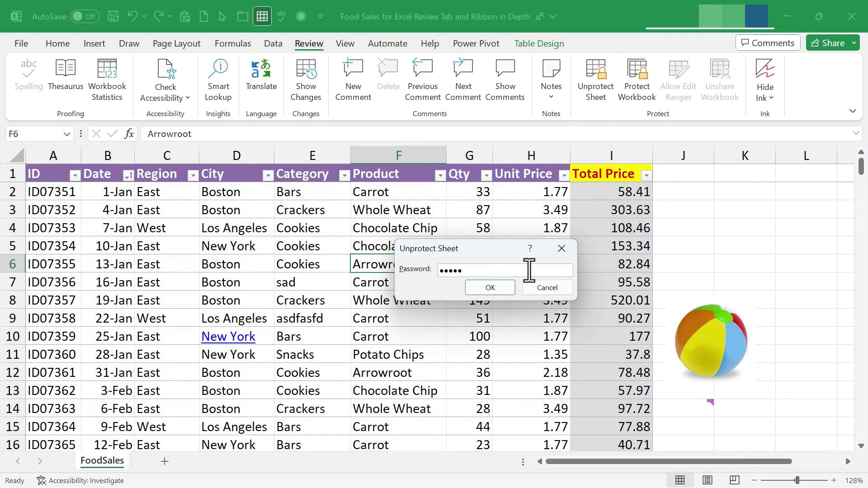
Accept the password to unprotect, then test-enter 'kjn' in F7 and undo it.
click(497, 291)
click(428, 290)
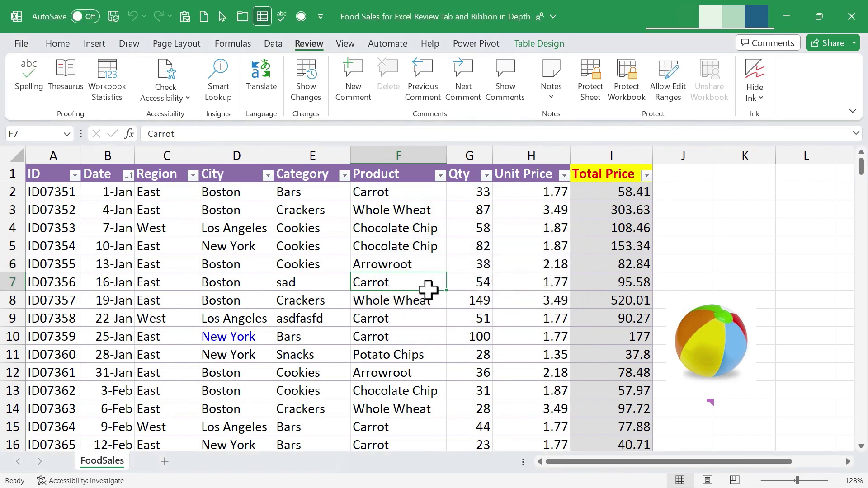
text(kjn)
key(Return)
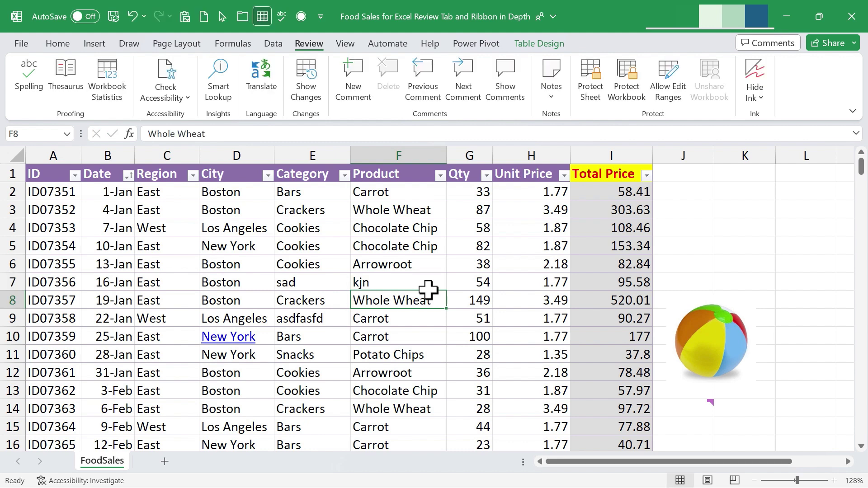
key(ctrl+z)
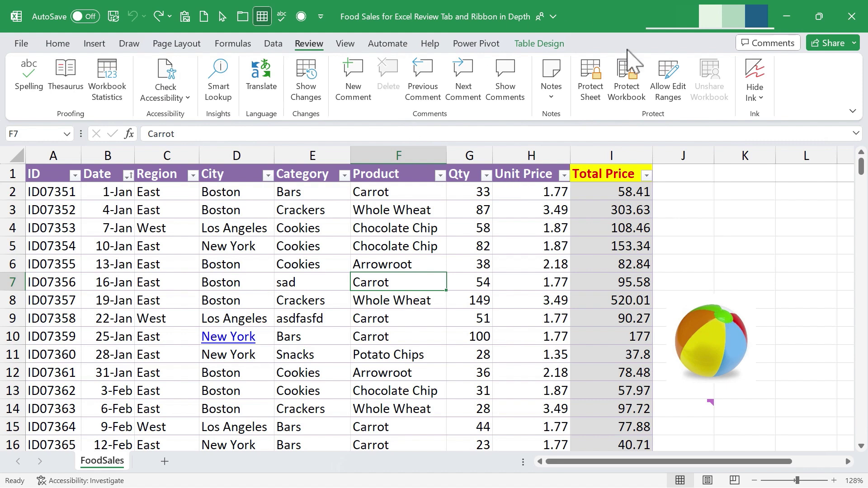
Select the Qty values from G2 to G245.
click(452, 284)
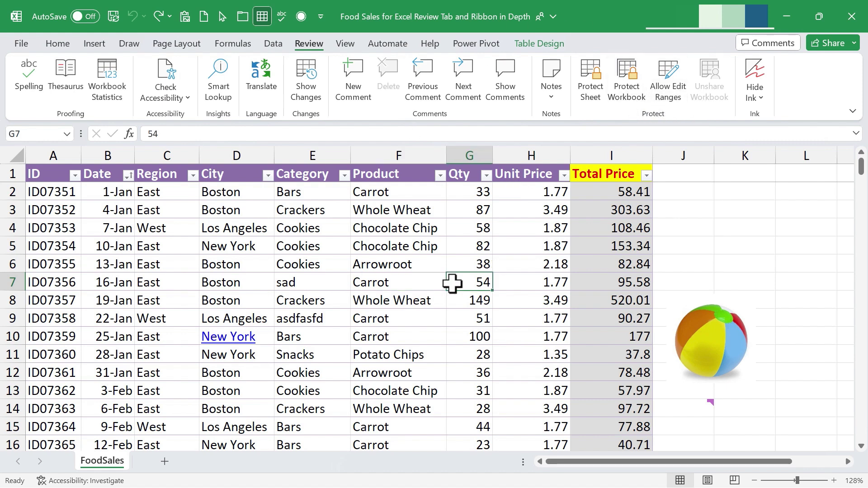
drag(470, 194, 471, 379)
scroll(481, 333, up, 14)
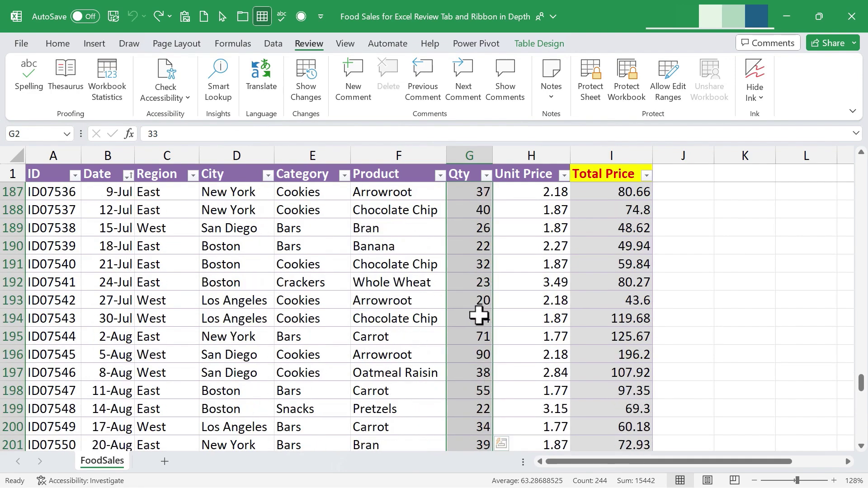
drag(861, 380, 841, 132)
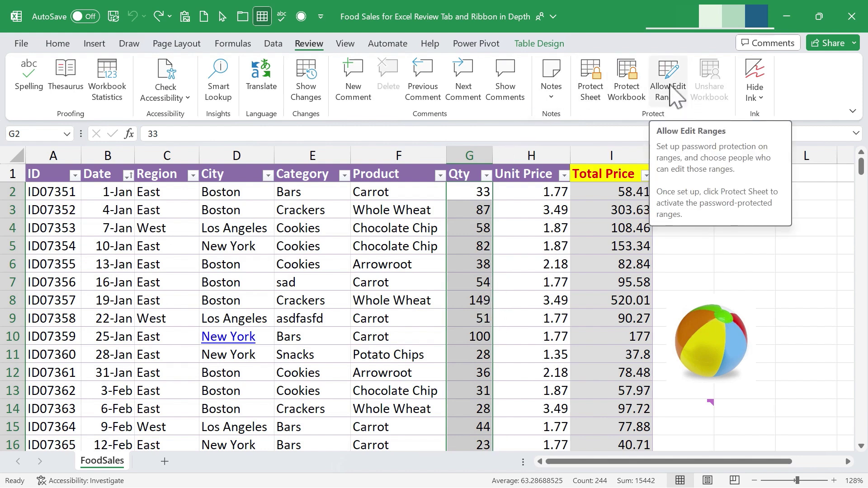
Create editable range Range1 covering G2:G245 and apply it.
click(674, 88)
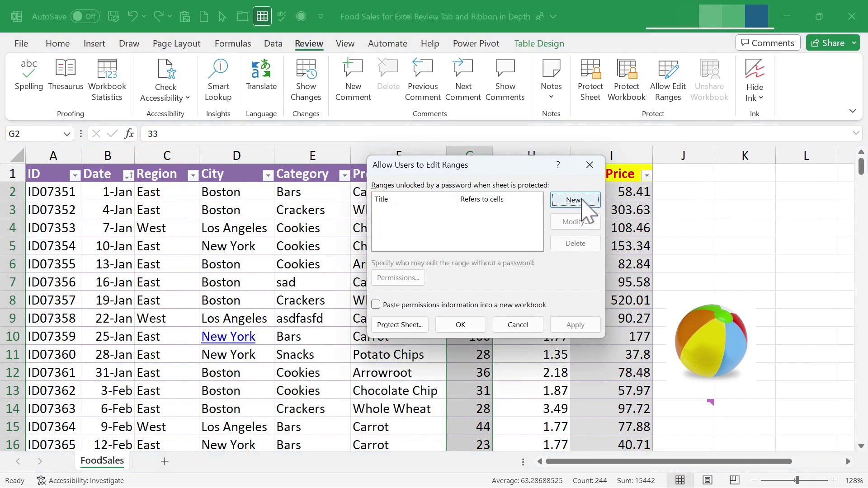
click(575, 200)
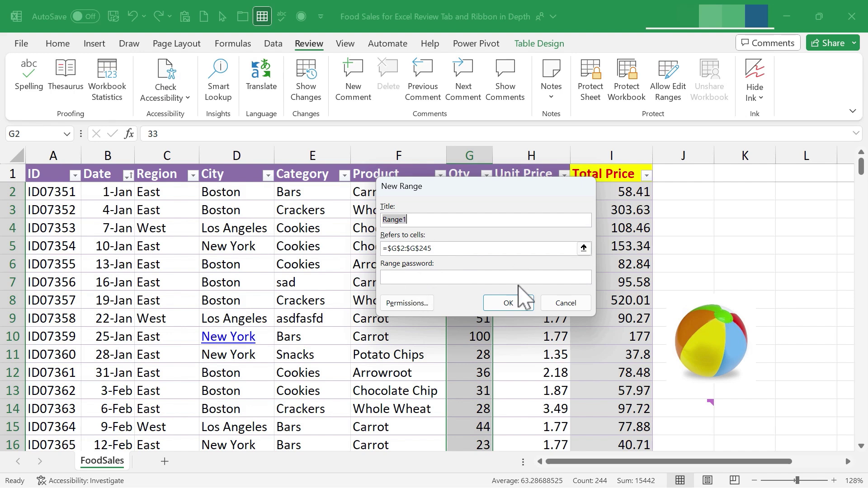
click(510, 307)
click(586, 324)
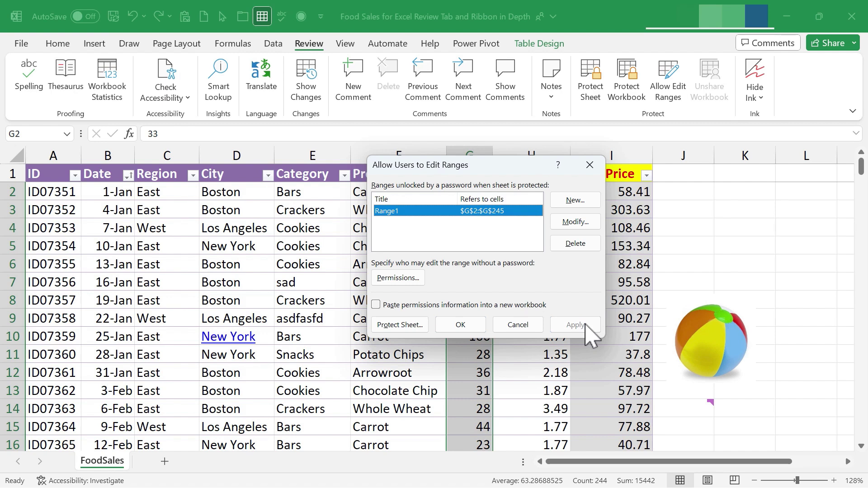
drag(487, 165, 518, 236)
drag(531, 233, 534, 200)
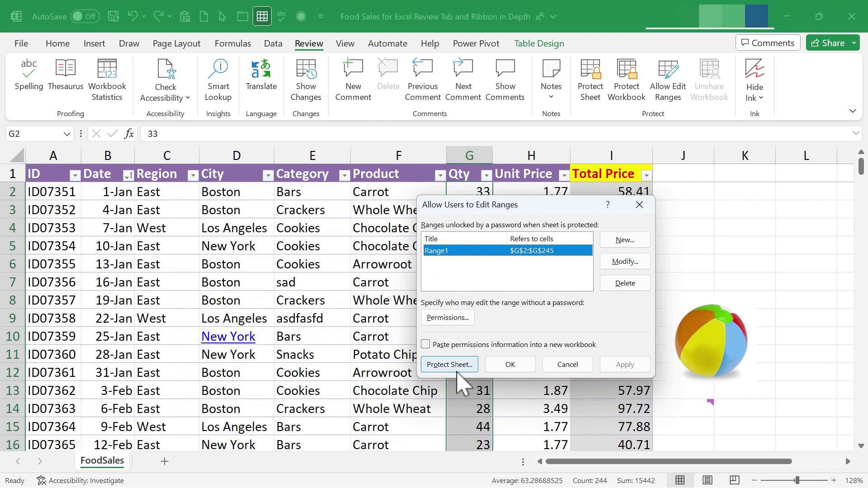
Protect the sheet from the editable-ranges dialog, entering and confirming a password.
click(456, 372)
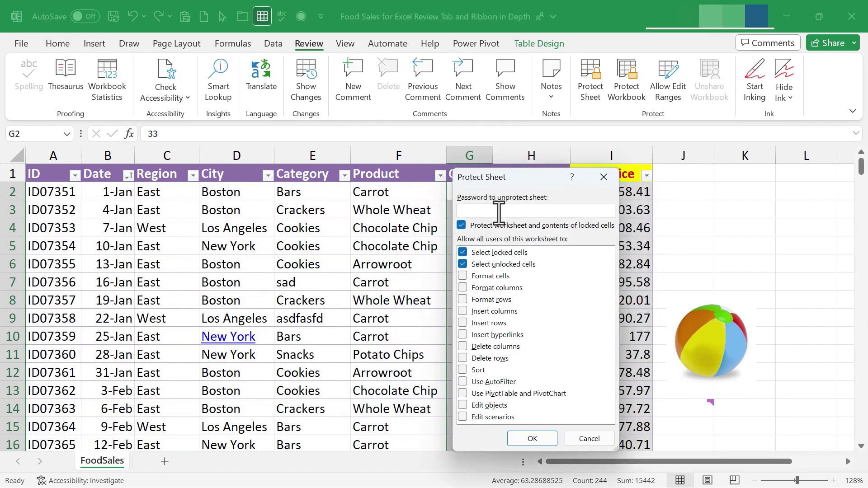
text(123456)
click(533, 438)
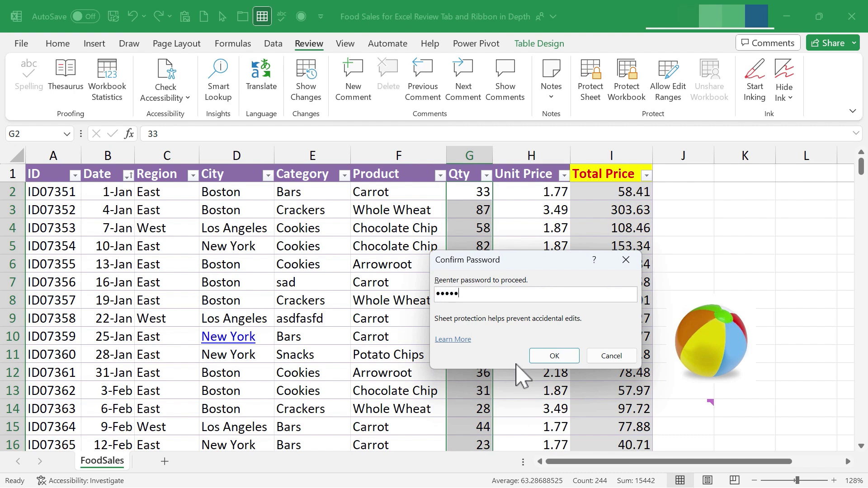
text(12345)
click(554, 357)
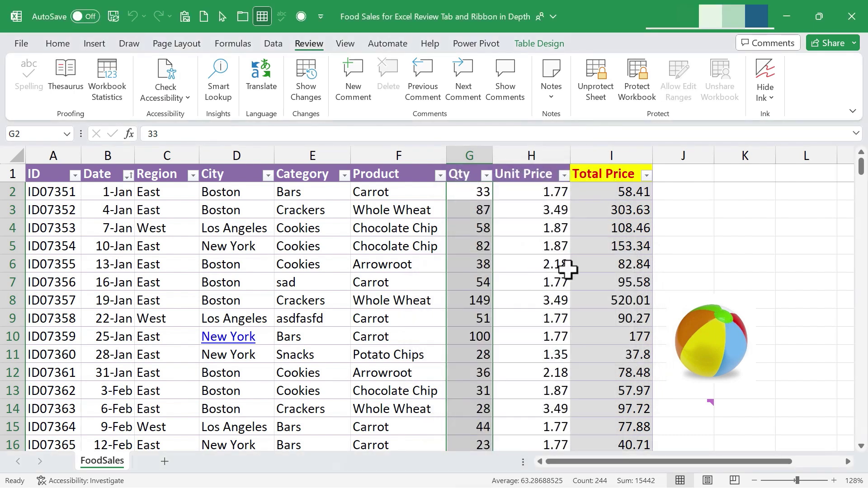
Try changing locked cells H5 and K1, dismissing each protected-sheet warning.
click(545, 254)
key(Delete)
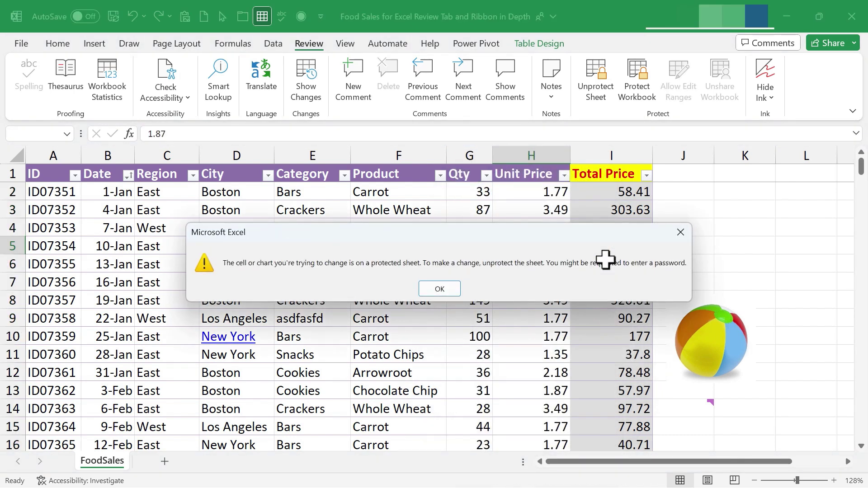
key(Return)
click(754, 174)
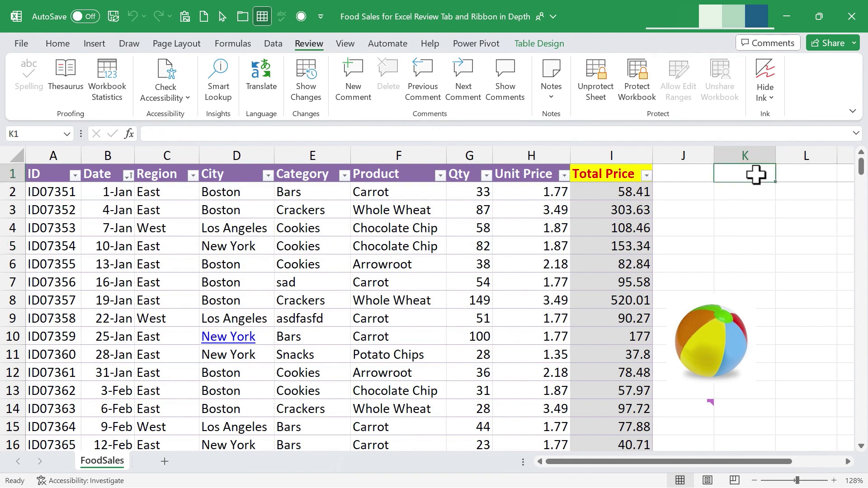
key(Delete)
click(438, 289)
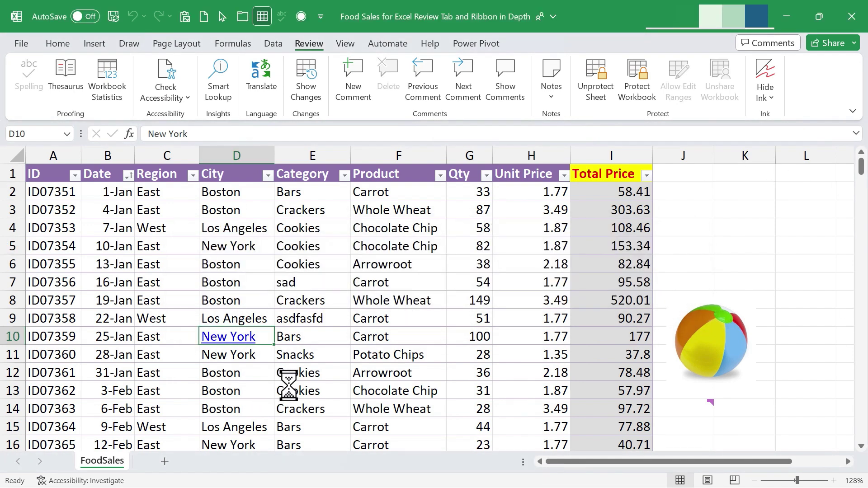
click(268, 407)
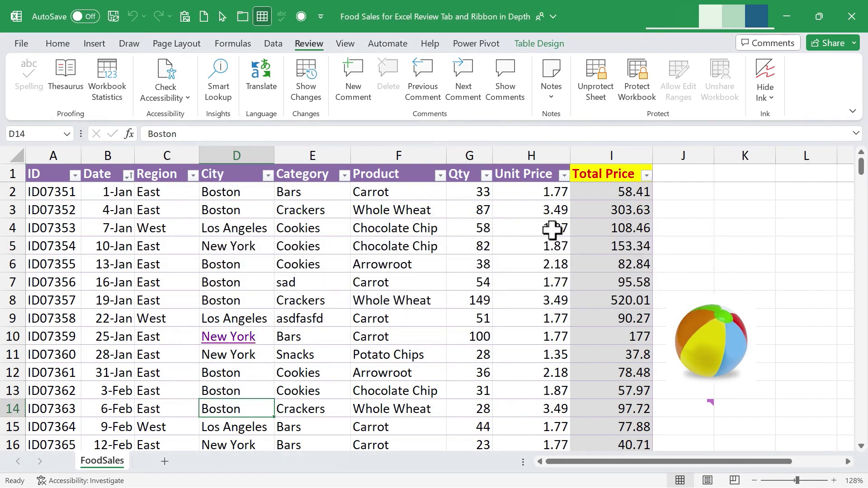
Change the Qty in editable cell G3 to 99.
click(479, 210)
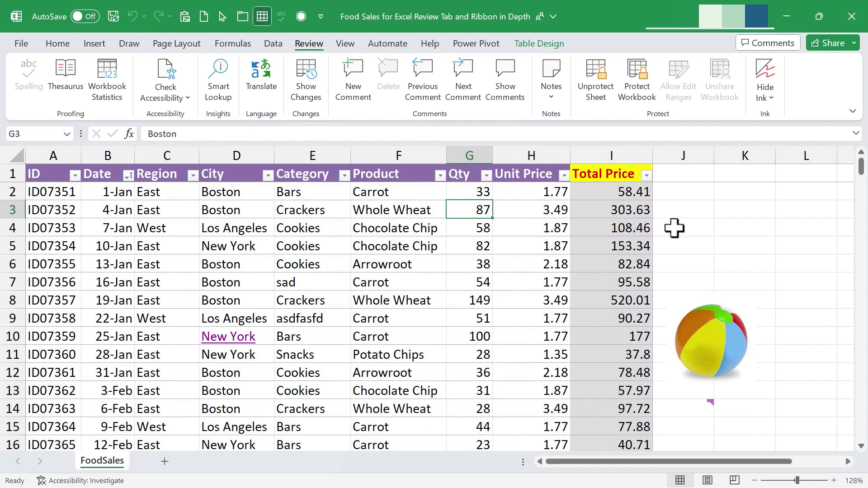
text(99)
click(499, 228)
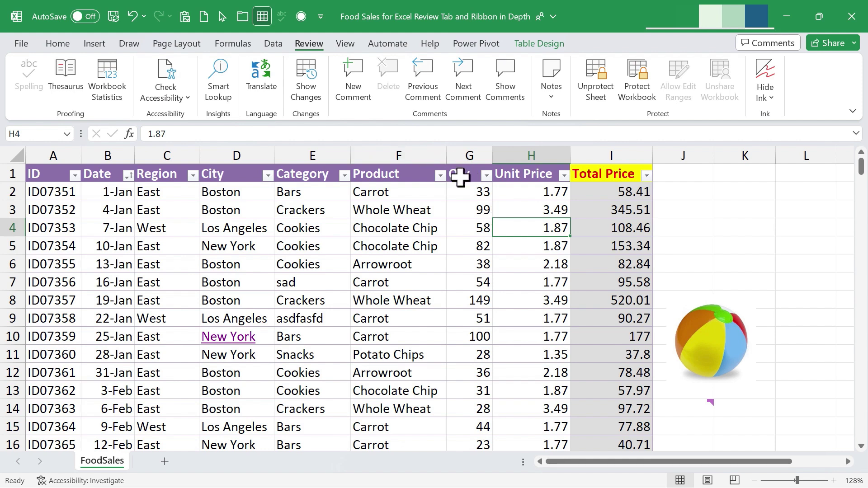
drag(470, 193, 462, 375)
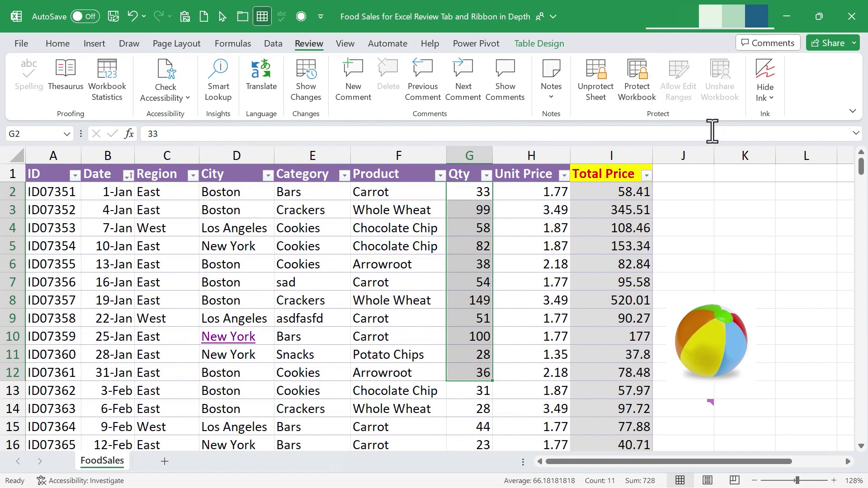
Clear the Qty selection and unprotect the sheet, confirming the password with Enter.
click(683, 246)
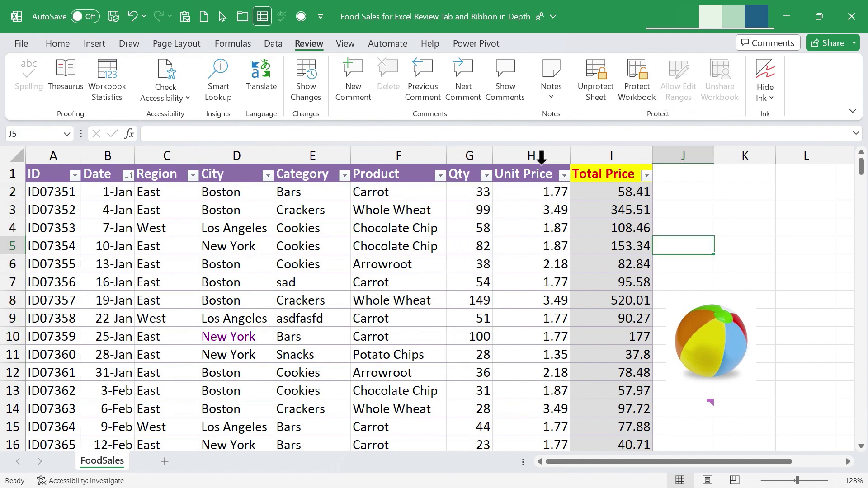
click(597, 83)
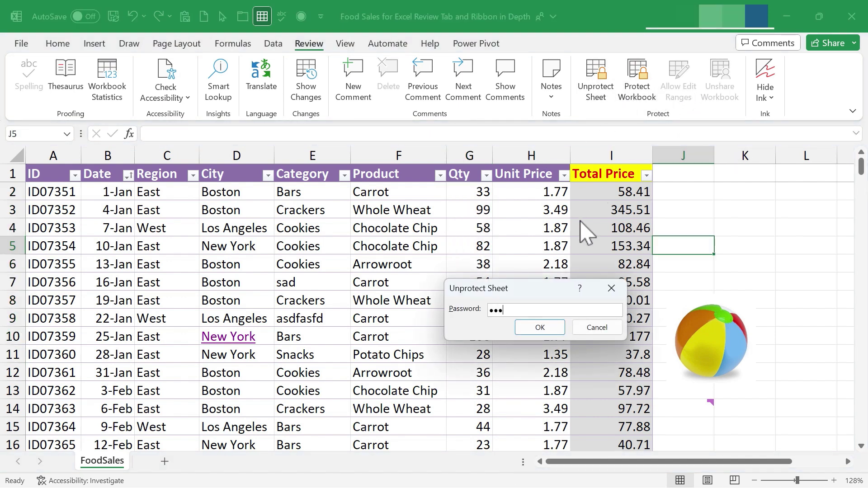
key(Return)
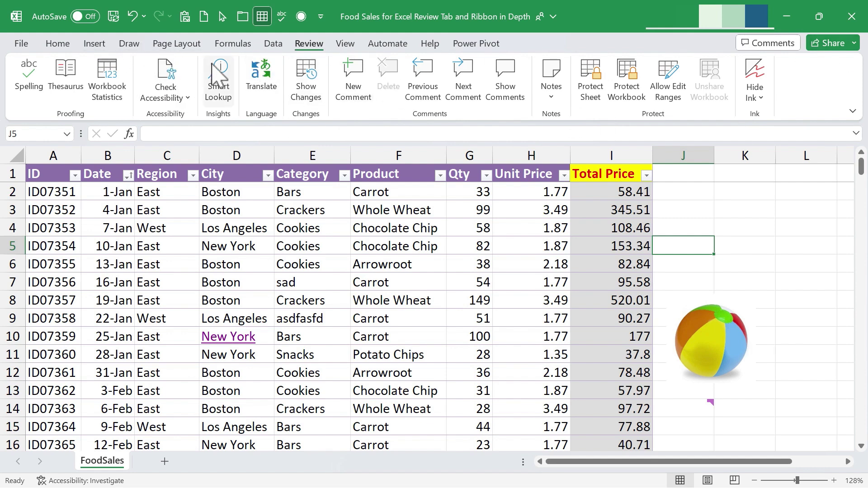
Turn on drawing with the black pen and sketch three strokes over the table.
click(131, 44)
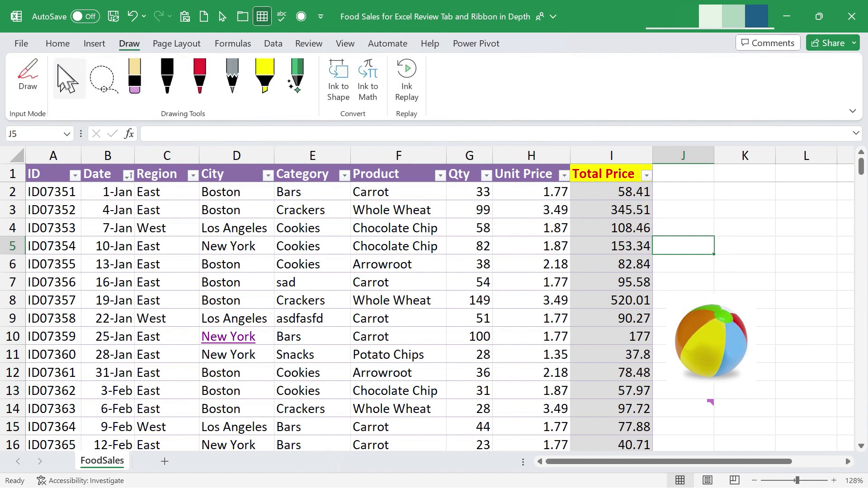
click(35, 73)
mouse_move(175, 232)
mouse_down()
mouse_move(250, 227)
mouse_move(213, 312)
mouse_up()
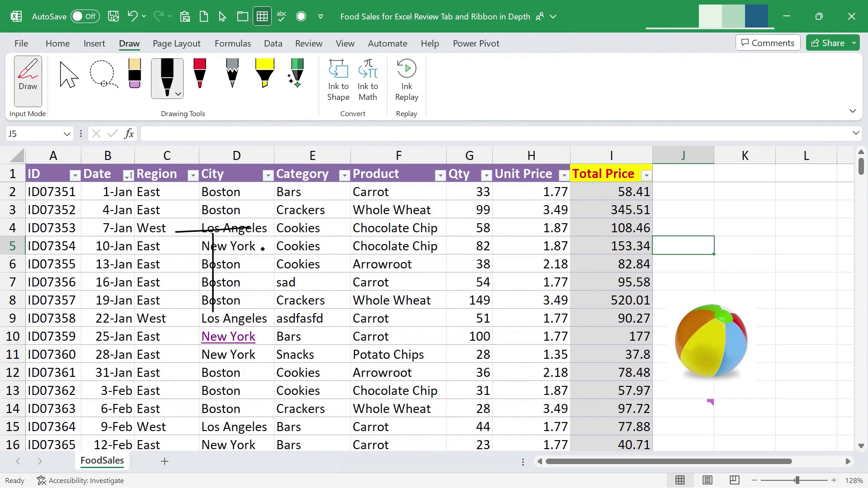
drag(268, 228, 310, 264)
drag(294, 222, 303, 320)
Switch to the red pen, draw a T and a long diagonal stroke, then return to Review.
click(199, 76)
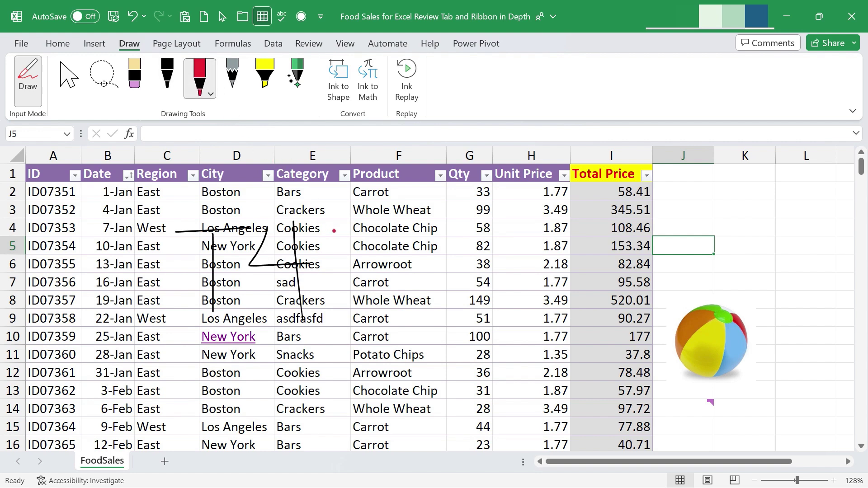
drag(319, 222, 375, 222)
drag(346, 224, 351, 338)
drag(395, 217, 370, 334)
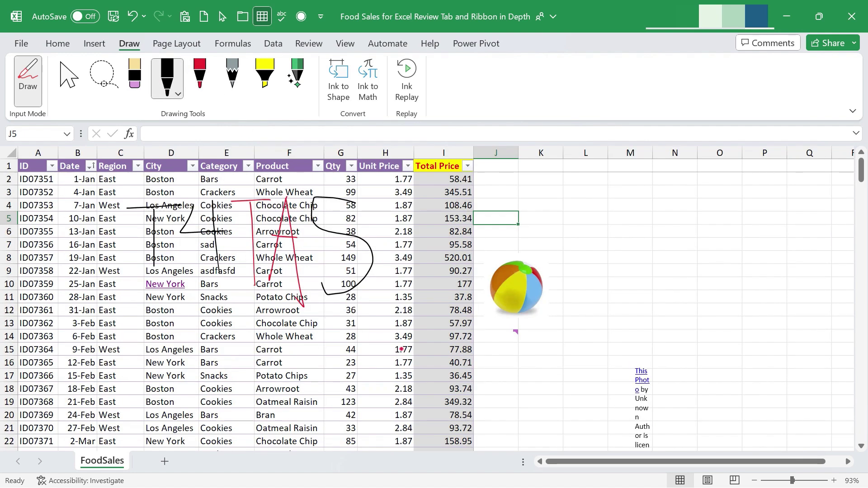
drag(793, 480, 795, 480)
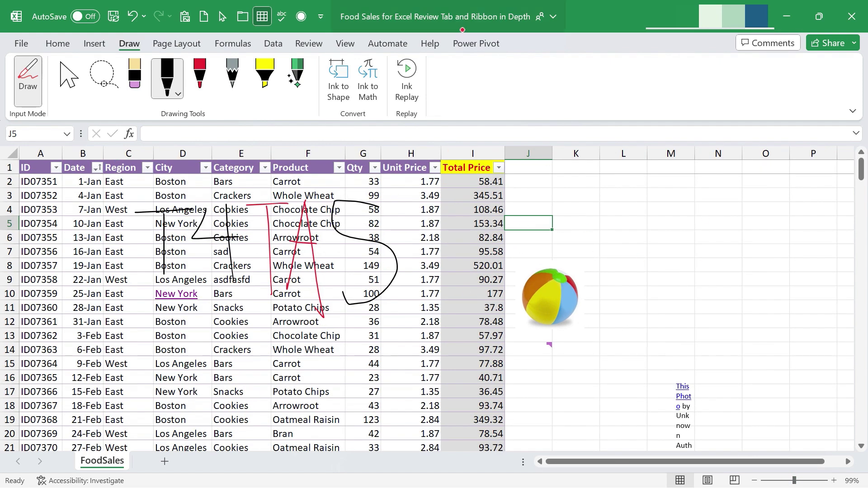
click(317, 44)
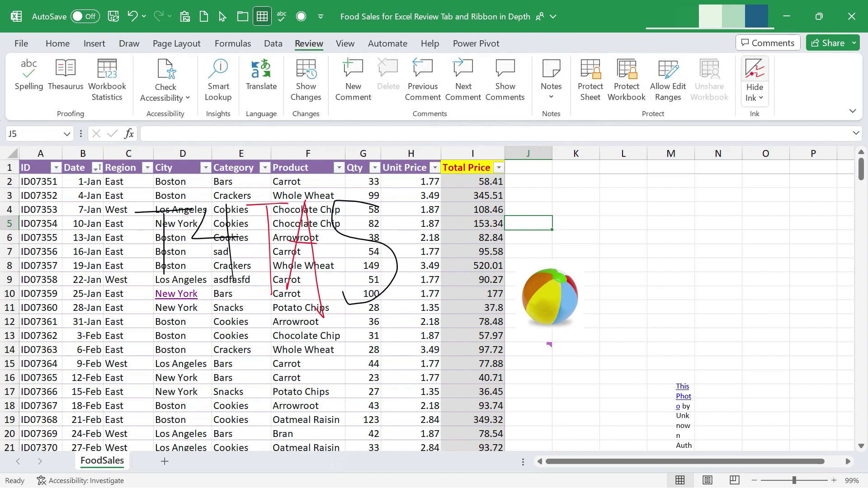
Remove every ink drawing in the workbook with Delete All Ink in Workbook.
click(761, 96)
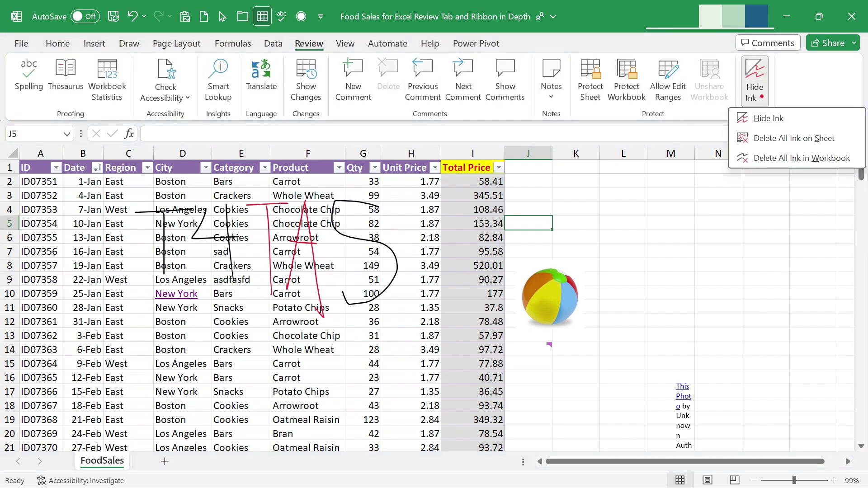
click(764, 93)
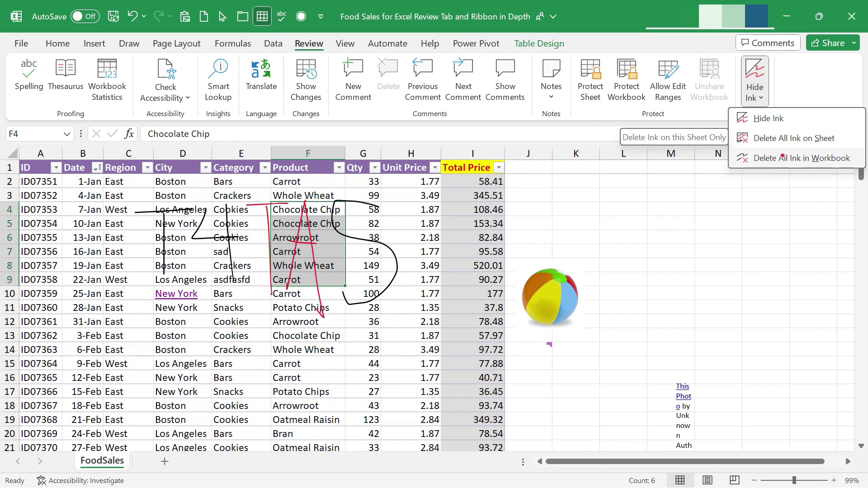
click(792, 159)
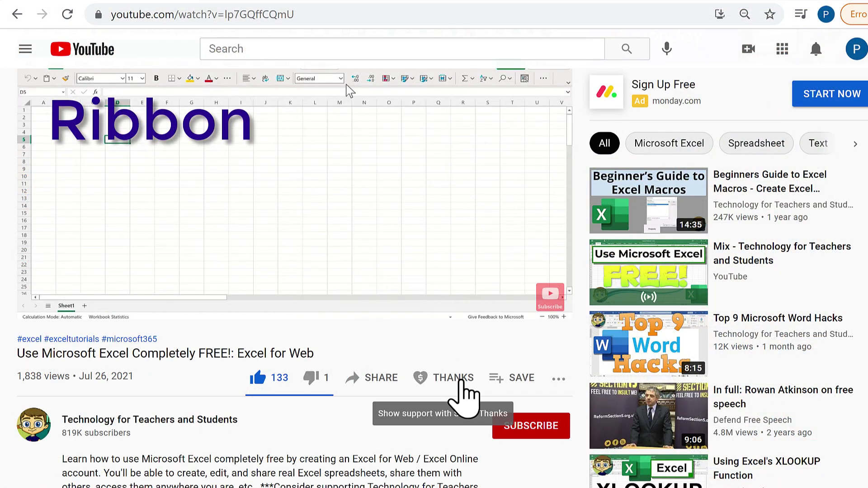
click(462, 383)
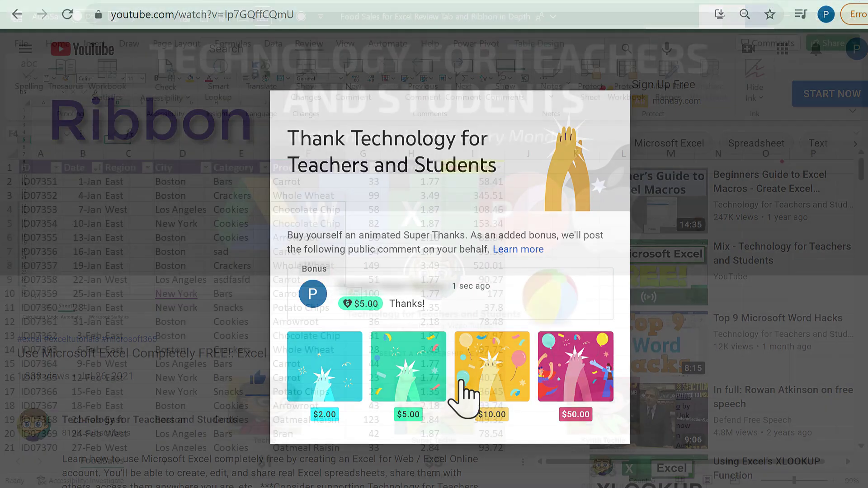